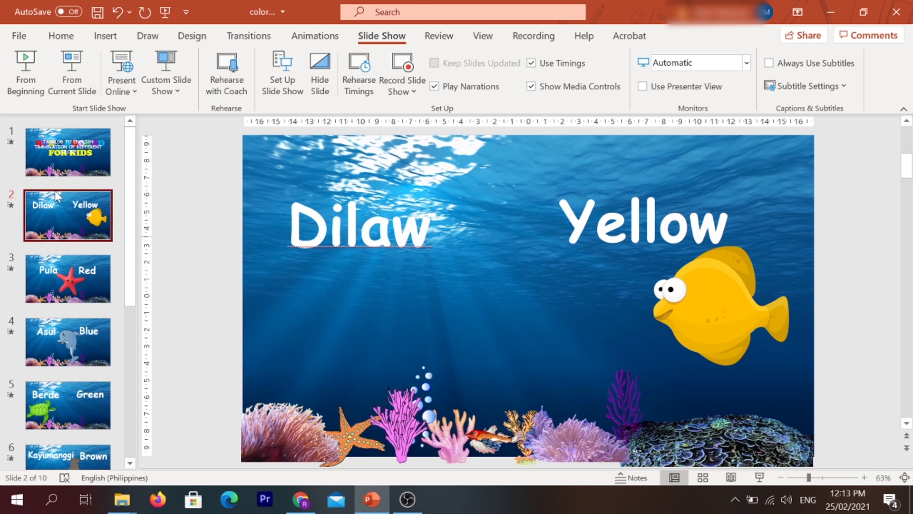
Browse through the colours deck and briefly check the File menu before returning to the slides
scroll(74, 336, "down", 2)
scroll(74, 336, "down", 2)
scroll(74, 333, "up", 2)
scroll(75, 333, "up", 2)
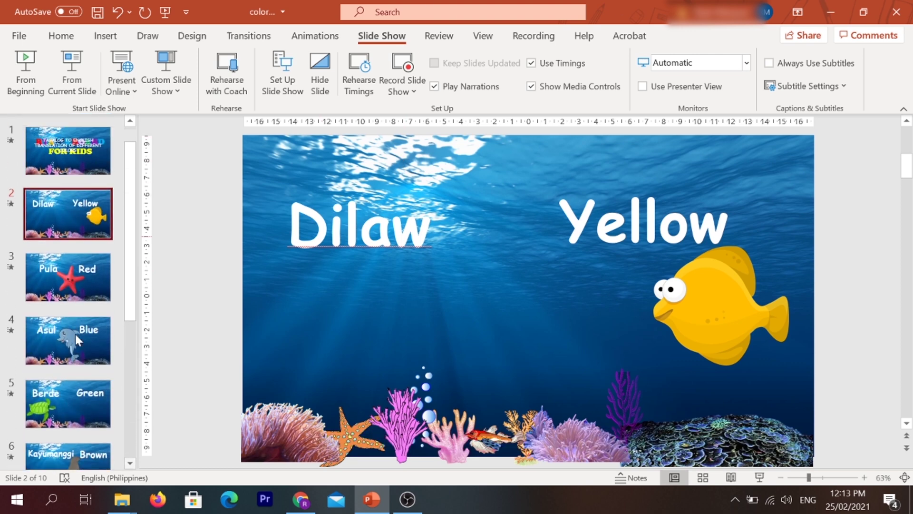
scroll(74, 309, "down", 2)
scroll(73, 310, "down", 3)
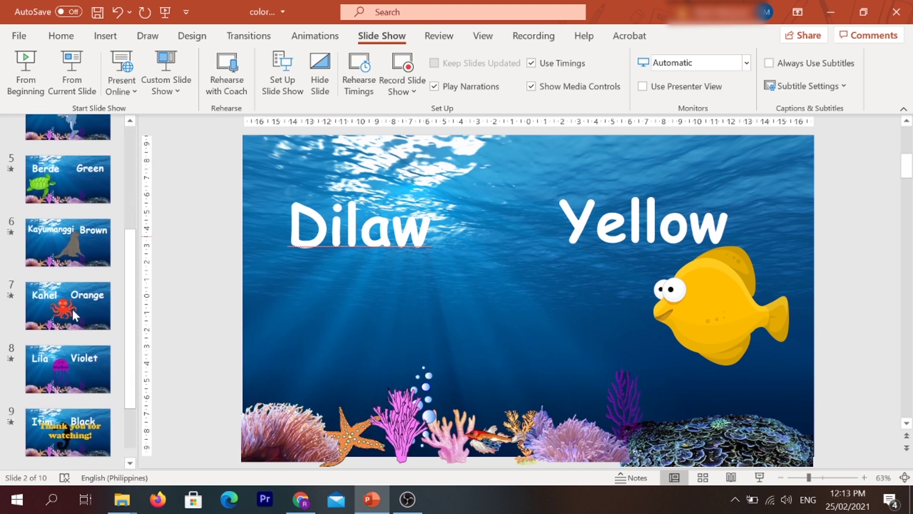
scroll(72, 310, "up", 3)
scroll(72, 310, "up", 2)
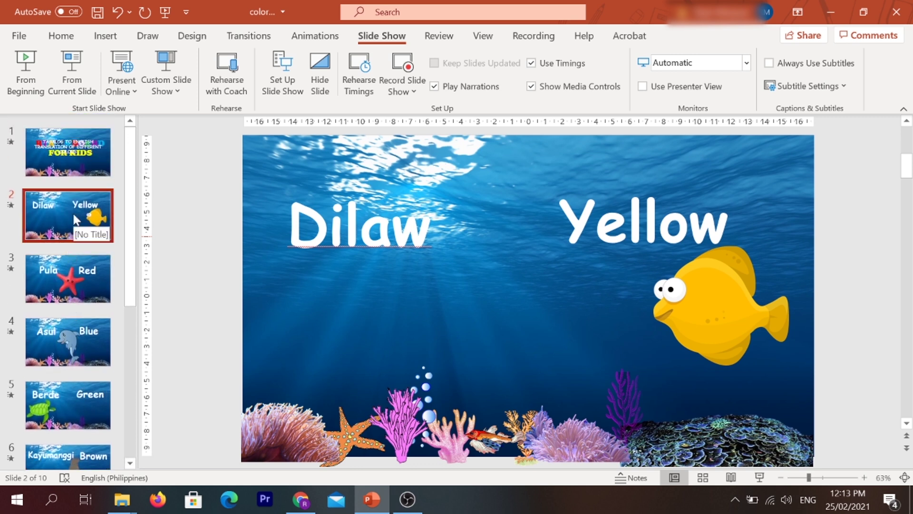
scroll(74, 228, "down", 1)
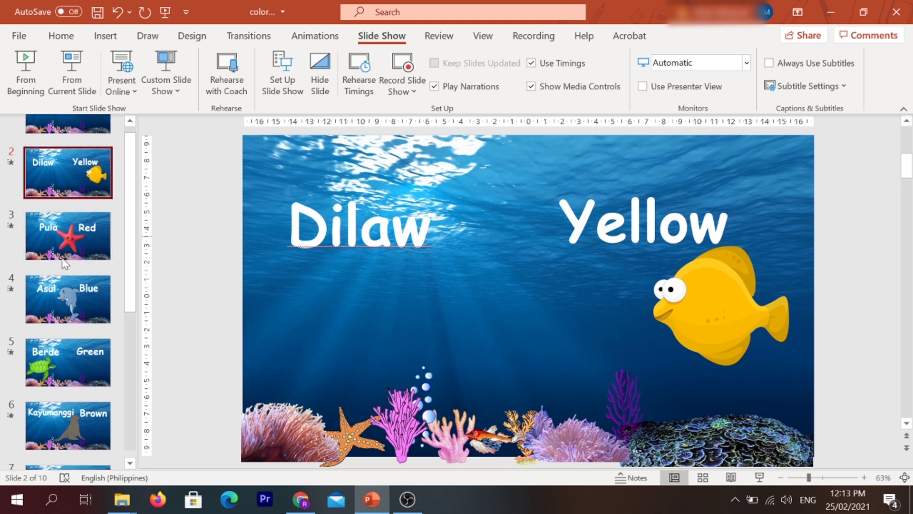
scroll(71, 252, "down", 2)
scroll(68, 276, "down", 3)
scroll(65, 287, "down", 1)
scroll(62, 281, "up", 5)
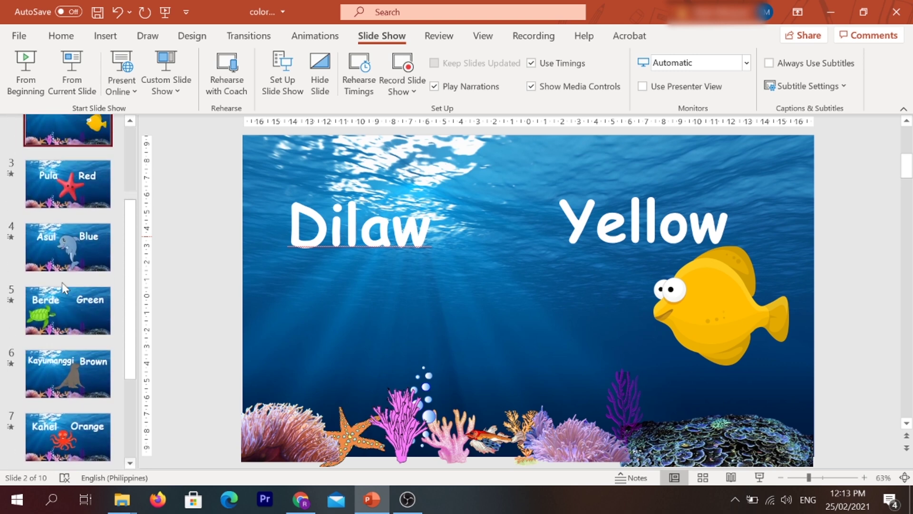
scroll(68, 247, "up", 2)
scroll(73, 210, "up", 1)
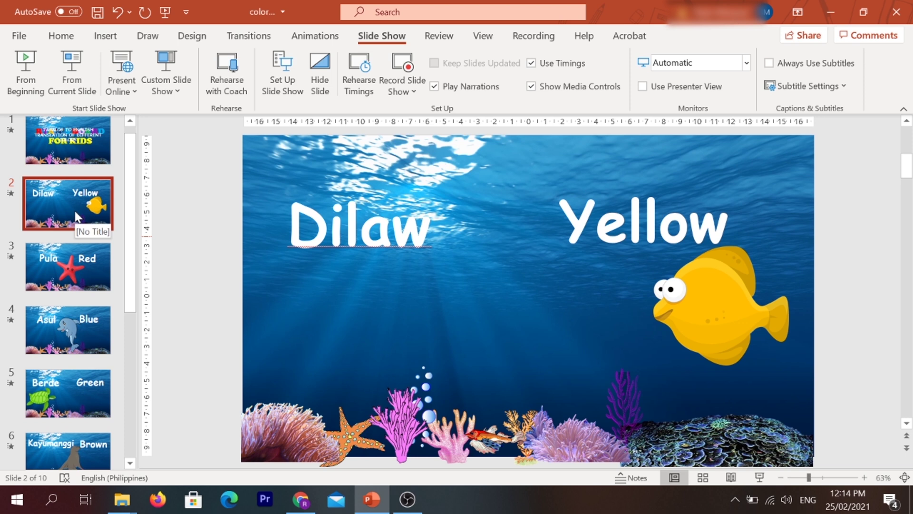
scroll(70, 250, "up", 1)
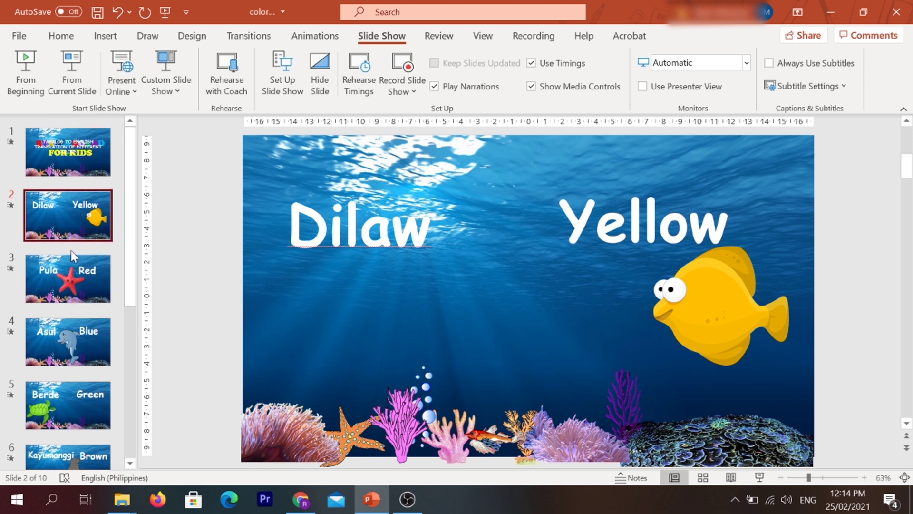
left_click(19, 36)
left_click(20, 42)
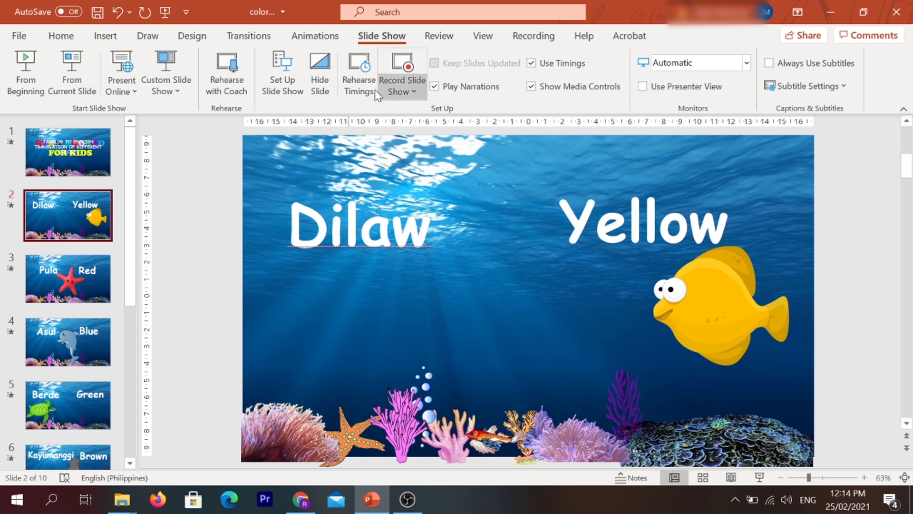
Record from the Dilaw/Yellow slide, showing and then hiding the speaker notes
left_click(412, 65)
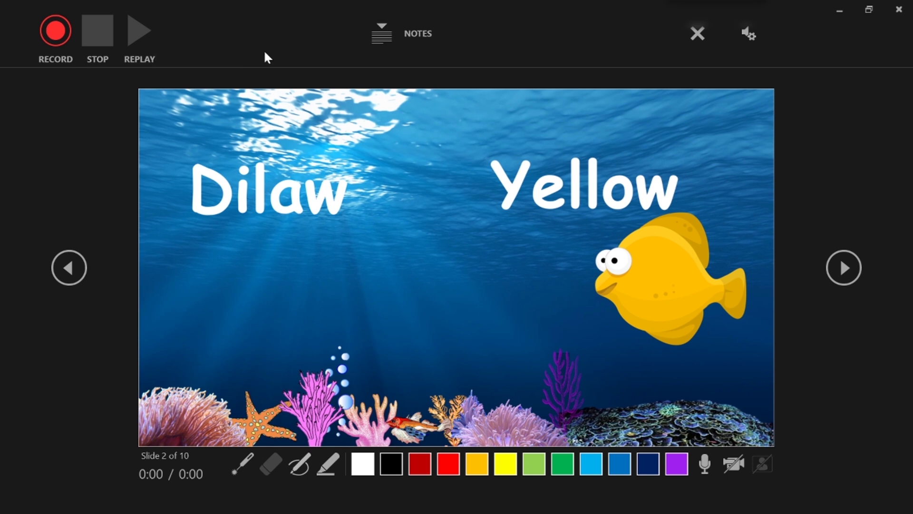
left_click(411, 34)
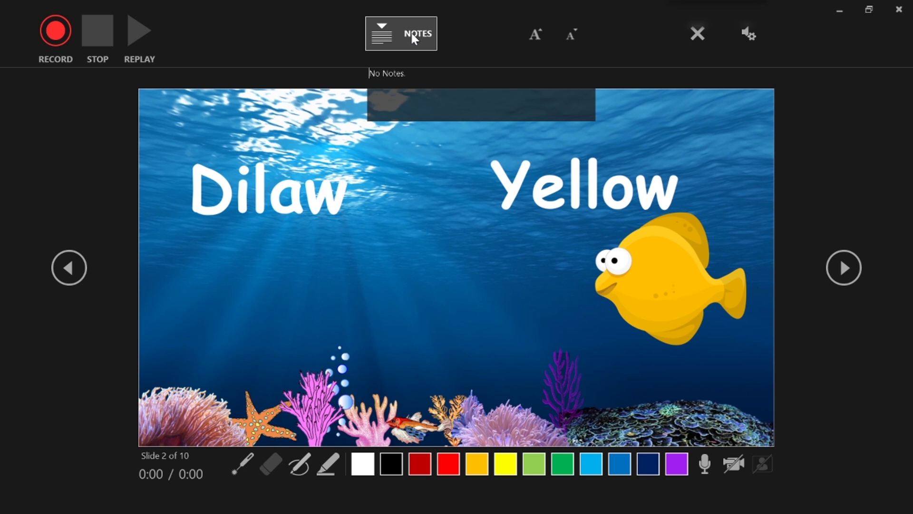
left_click(412, 35)
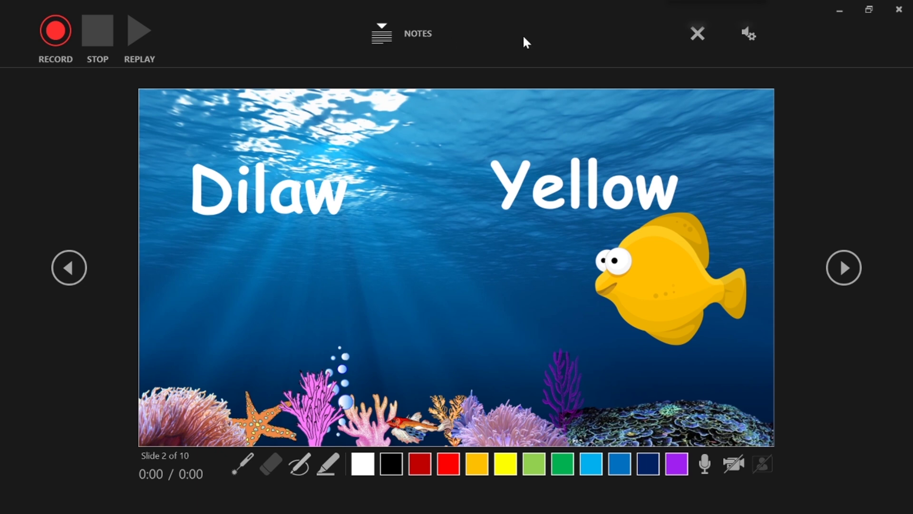
left_click(708, 37)
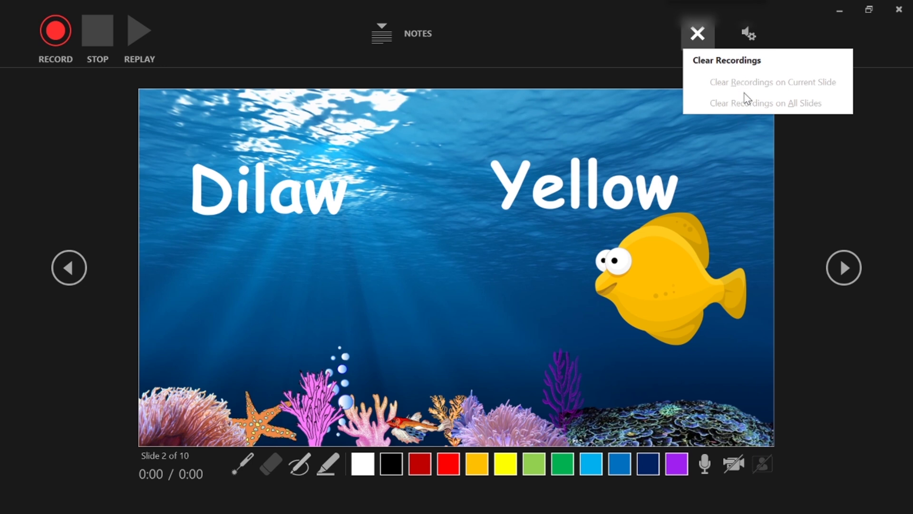
left_click(694, 42)
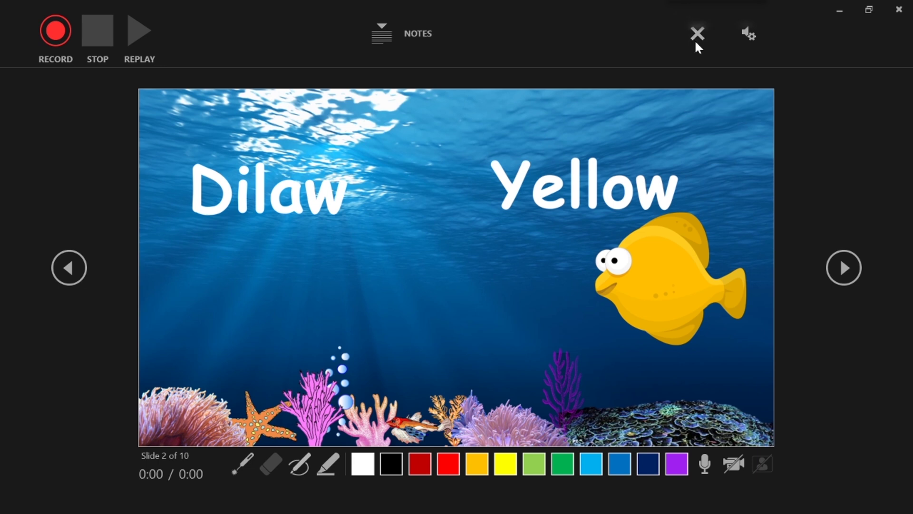
left_click(753, 42)
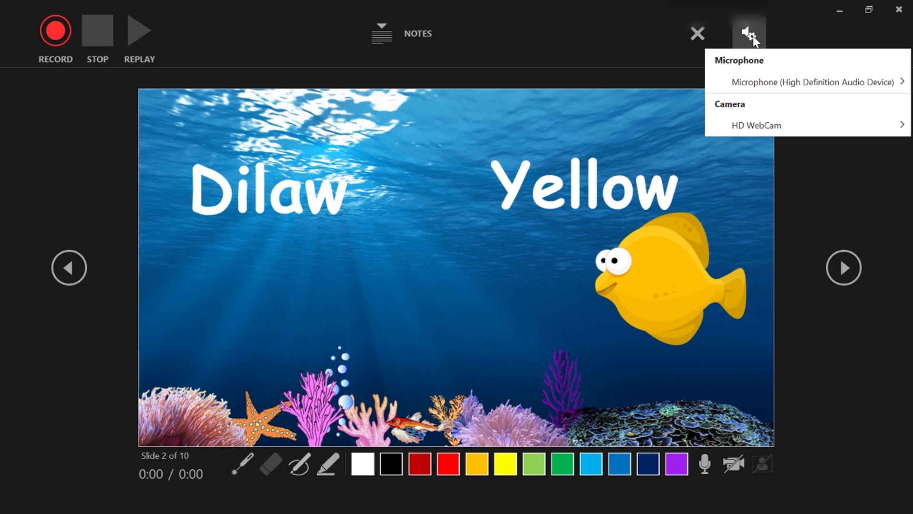
left_click(754, 37)
left_click(754, 37)
left_click(753, 38)
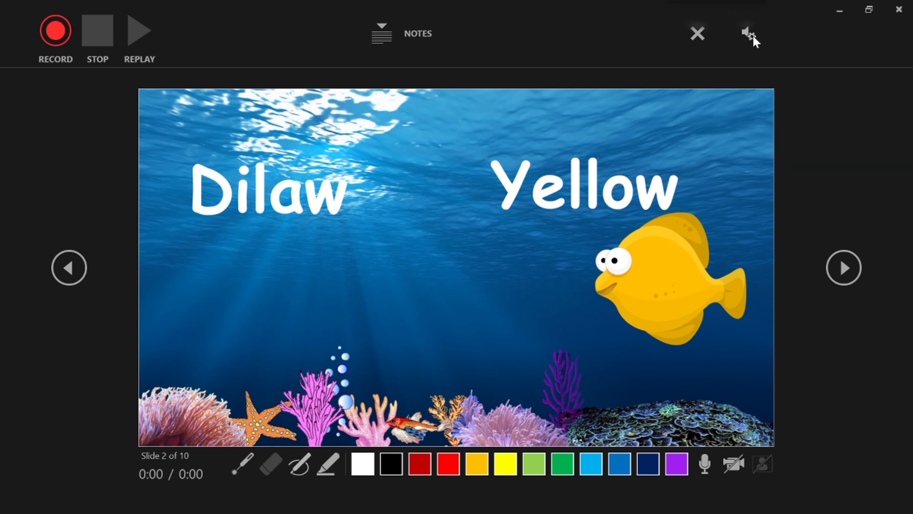
left_click(754, 38)
left_click(753, 38)
Flip to the title slide and back, toggle the laser pointer via button and Ctrl+L, then pick the Pen
left_click(74, 276)
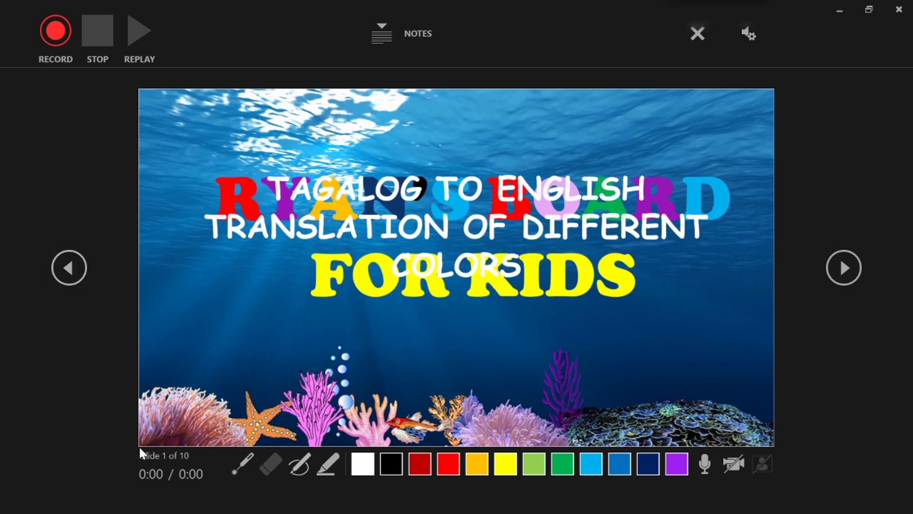
left_click(843, 268)
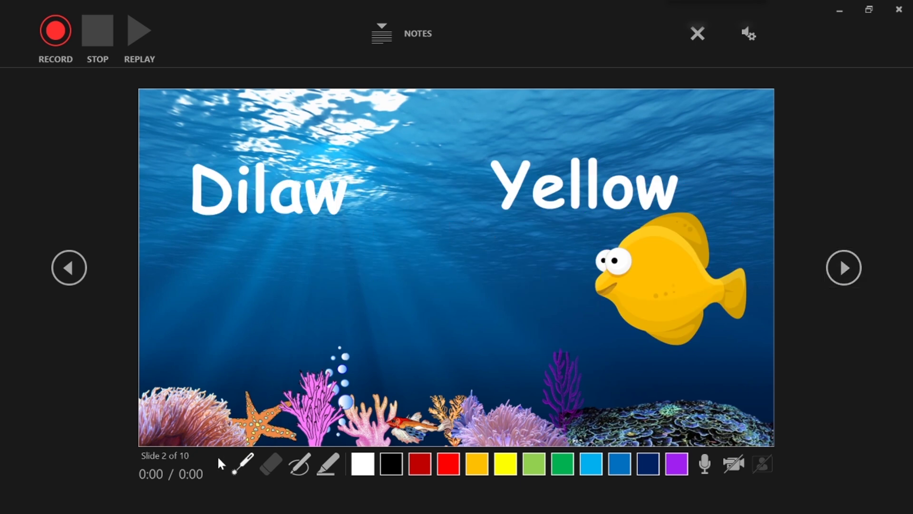
left_click(244, 464)
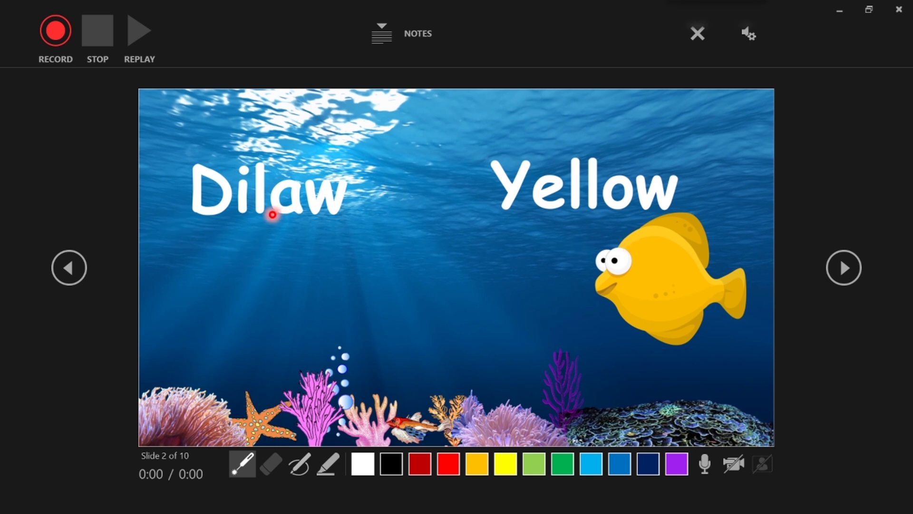
left_click(243, 467)
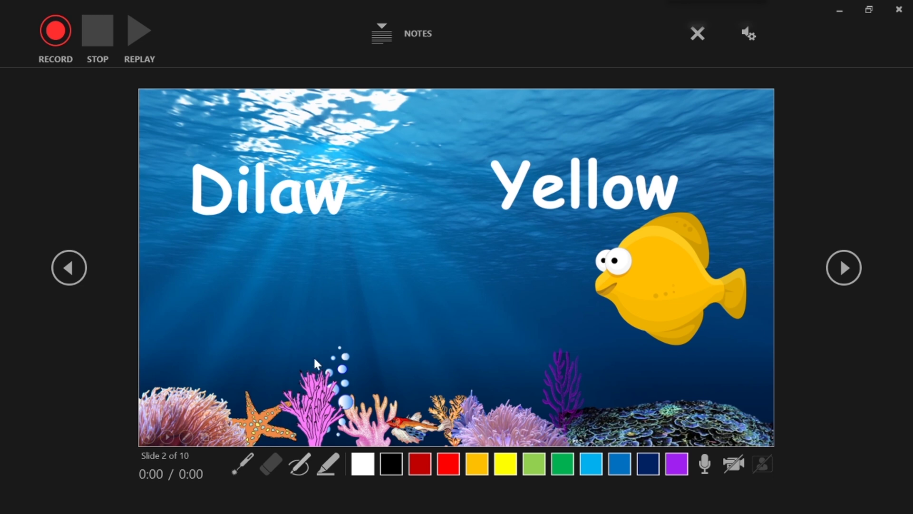
key("ctrl+l")
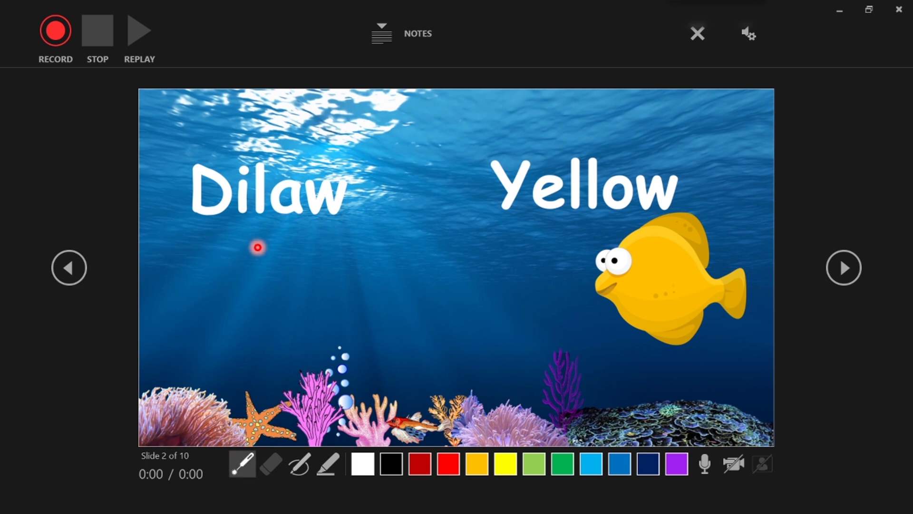
key("ctrl+l")
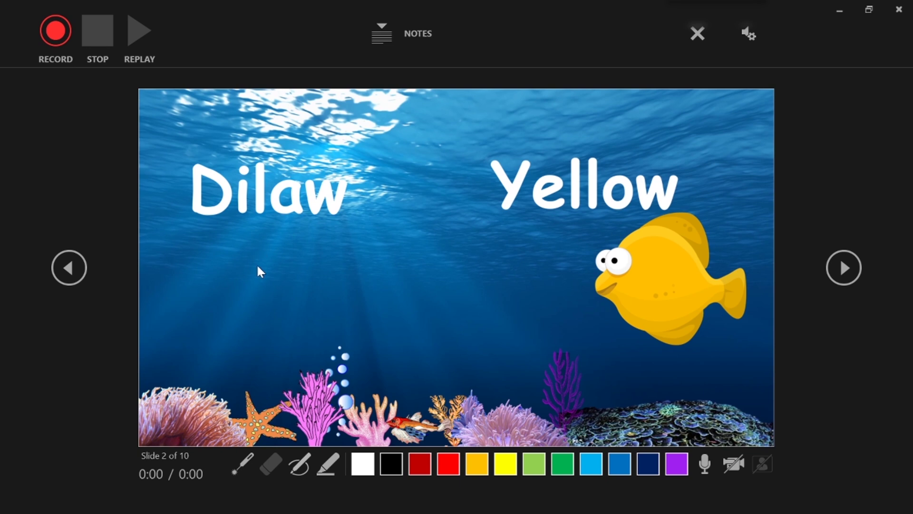
left_click(299, 463)
Draw a black ink stroke and a yellow ink scribble on the Dilaw/Yellow slide
left_click(384, 461)
mouse_move(261, 225)
left_mouse_down()
mouse_move(261, 269)
mouse_move(275, 252)
left_mouse_up()
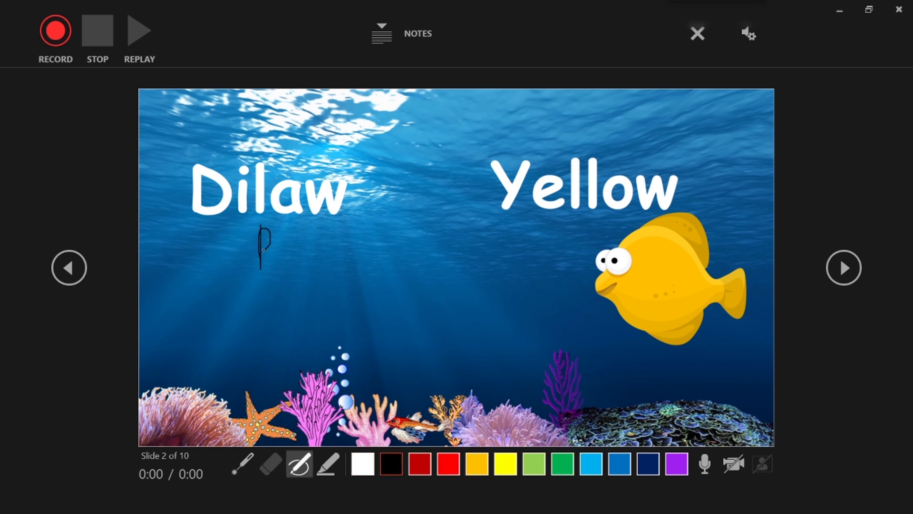
left_click(505, 469)
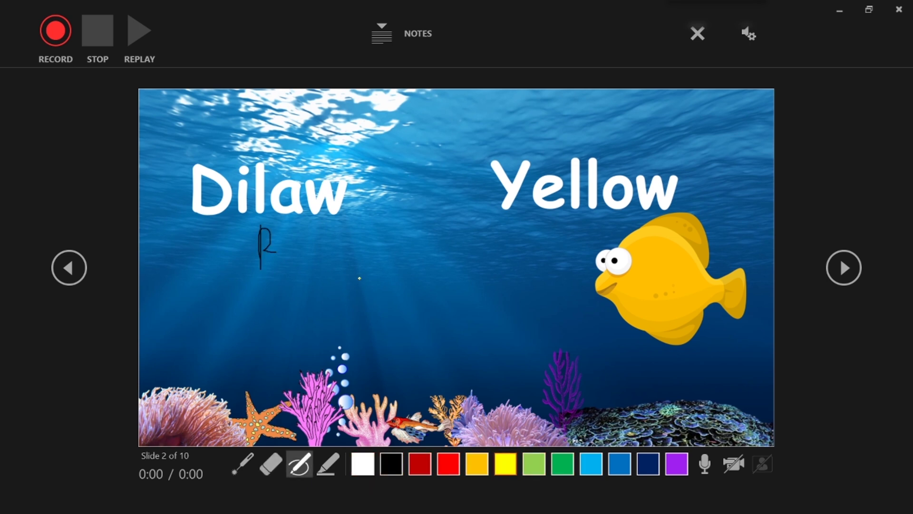
left_click_drag(317, 224, 317, 267)
mouse_move(313, 223)
left_mouse_down()
mouse_move(361, 274)
mouse_move(440, 285)
mouse_move(549, 223)
left_mouse_up()
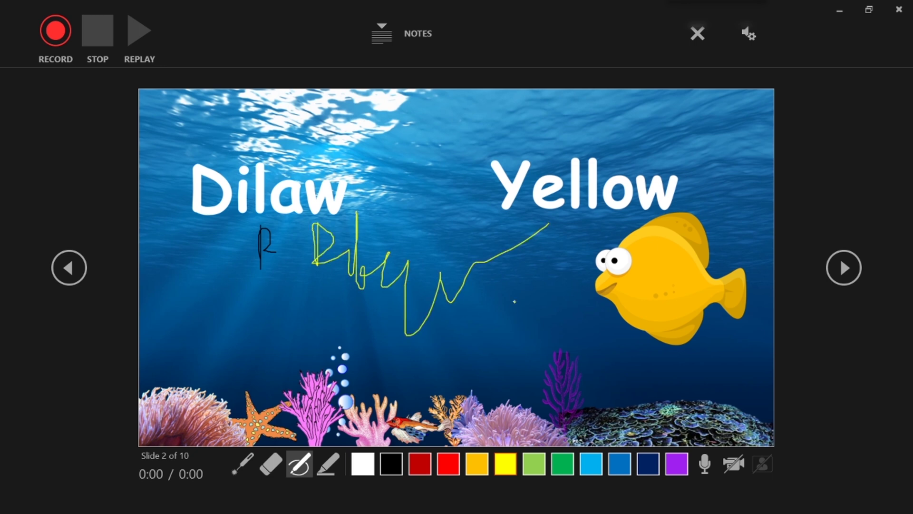
Erase all the ink with the Eraser, then choose the Highlighter
left_click(272, 465)
left_click_drag(269, 253, 351, 249)
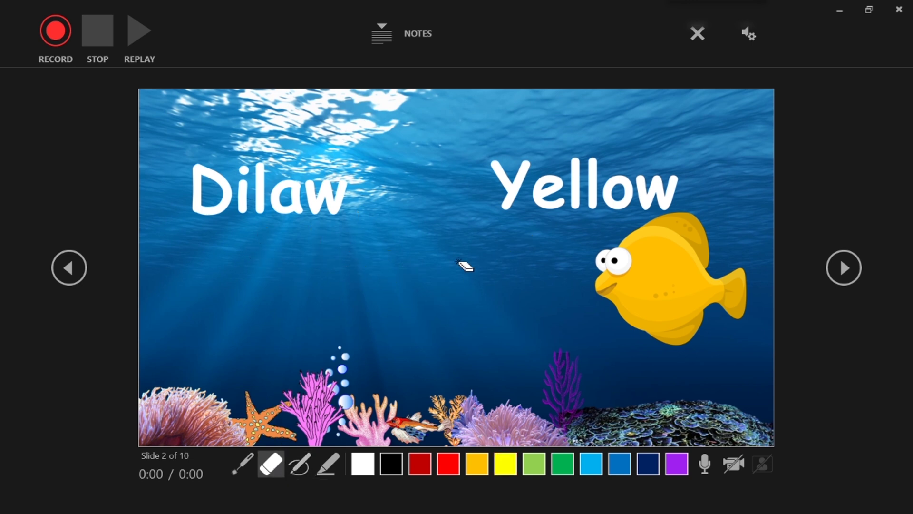
left_click(273, 471)
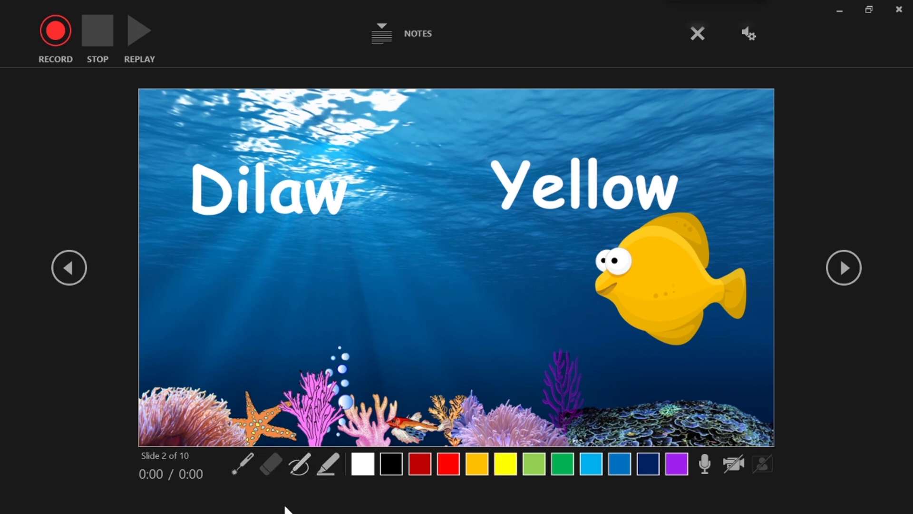
left_click(329, 470)
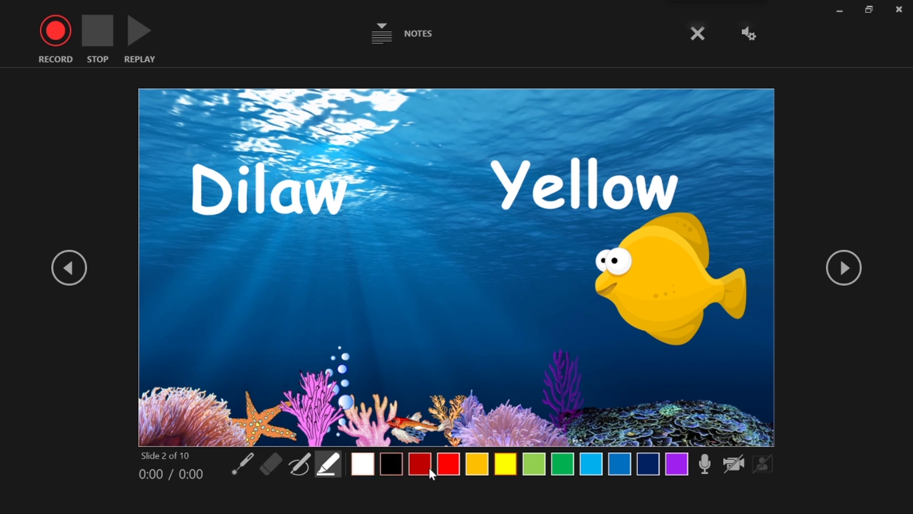
Highlight Dilaw in yellow and Yellow in light blue
mouse_move(193, 200)
left_mouse_down()
mouse_move(375, 201)
mouse_move(175, 166)
left_mouse_up()
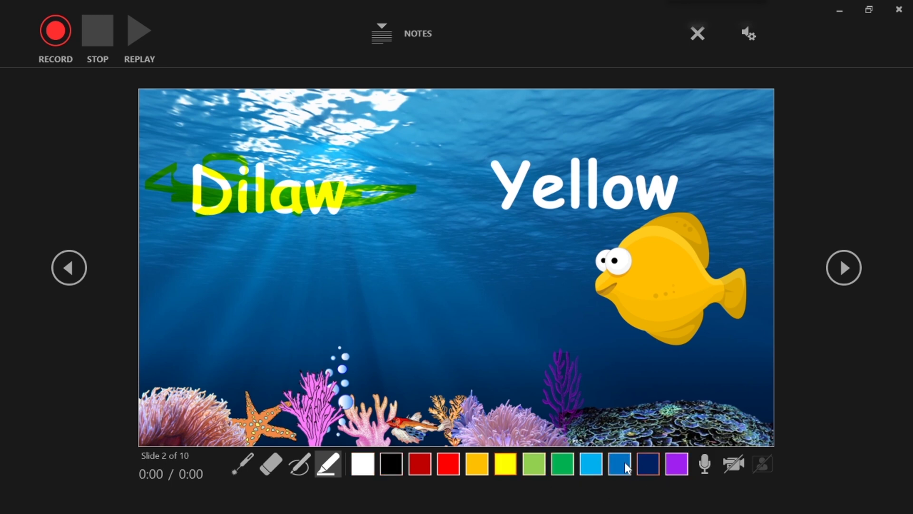
left_click(591, 464)
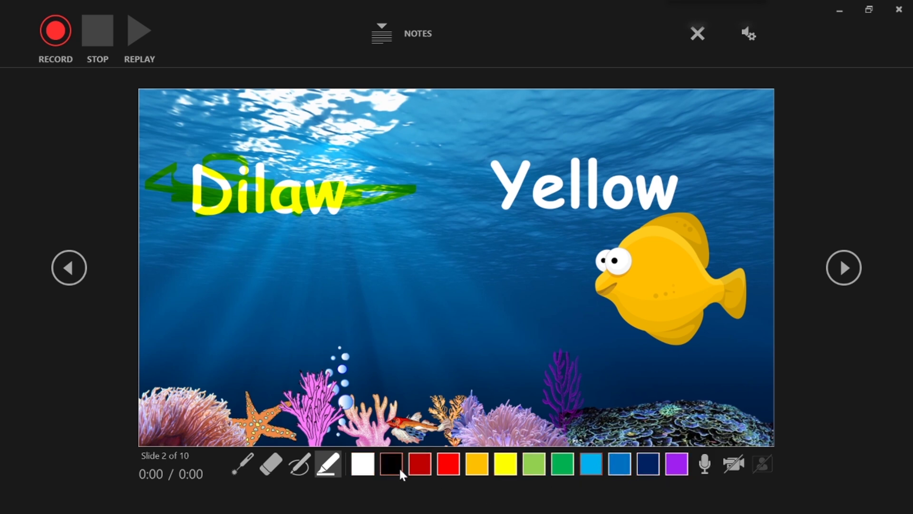
mouse_move(500, 190)
left_mouse_down()
mouse_move(590, 209)
mouse_move(504, 179)
left_mouse_up()
Erase both highlights so Dilaw and Yellow are plain again
left_click(271, 463)
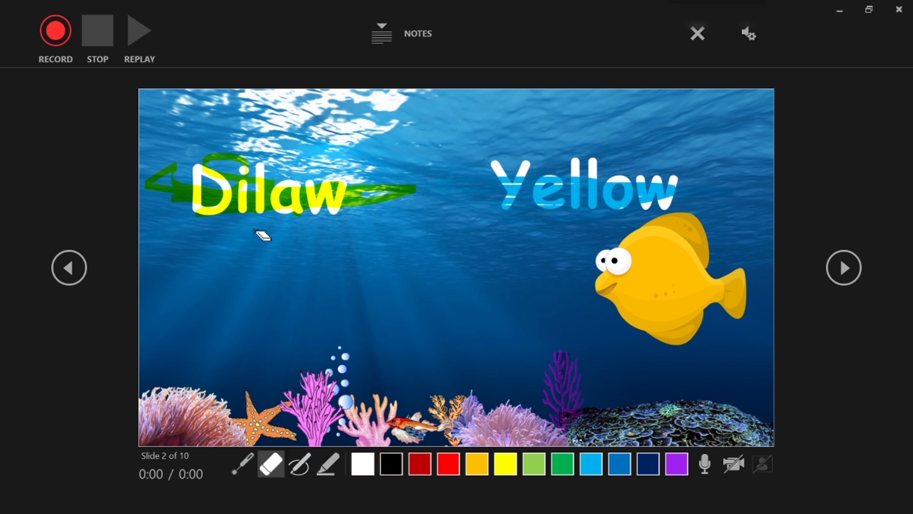
left_click_drag(254, 215, 230, 180)
left_click_drag(490, 181, 671, 176)
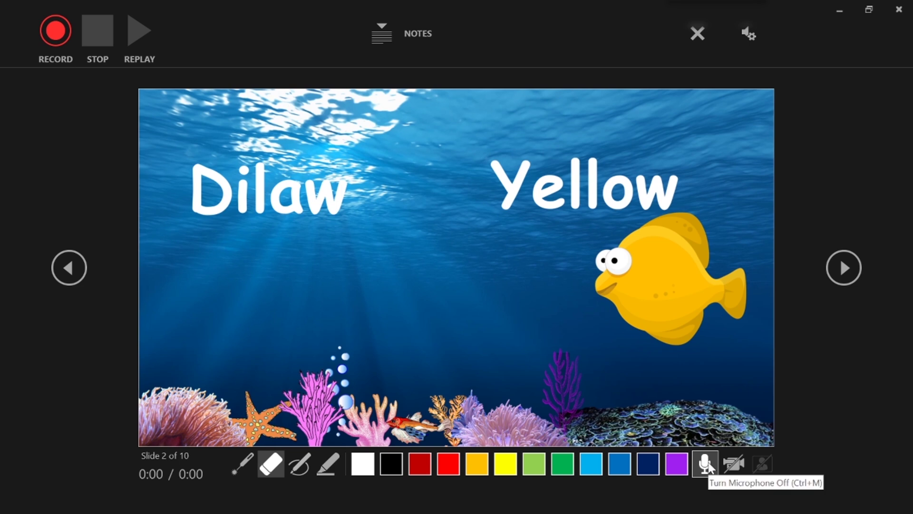
Switch the microphone back on and turn on the camera for a live webcam preview
left_click(705, 464)
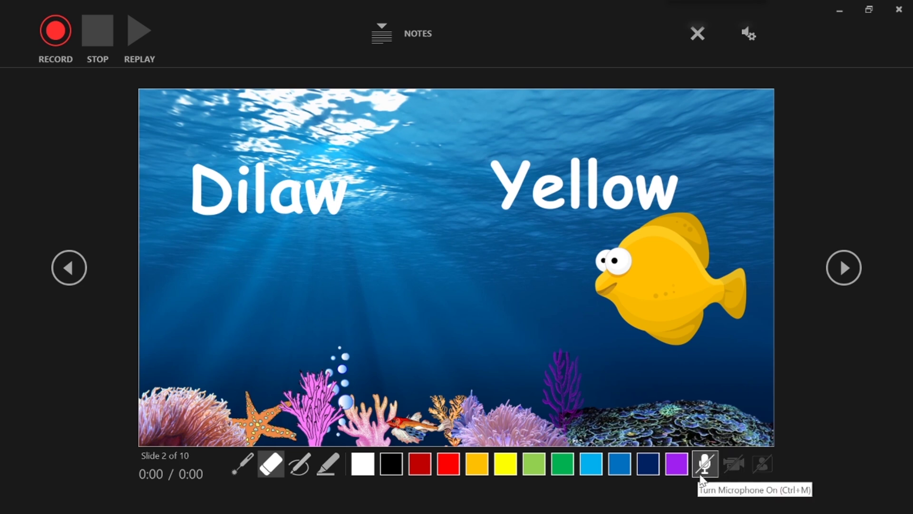
left_click(707, 469)
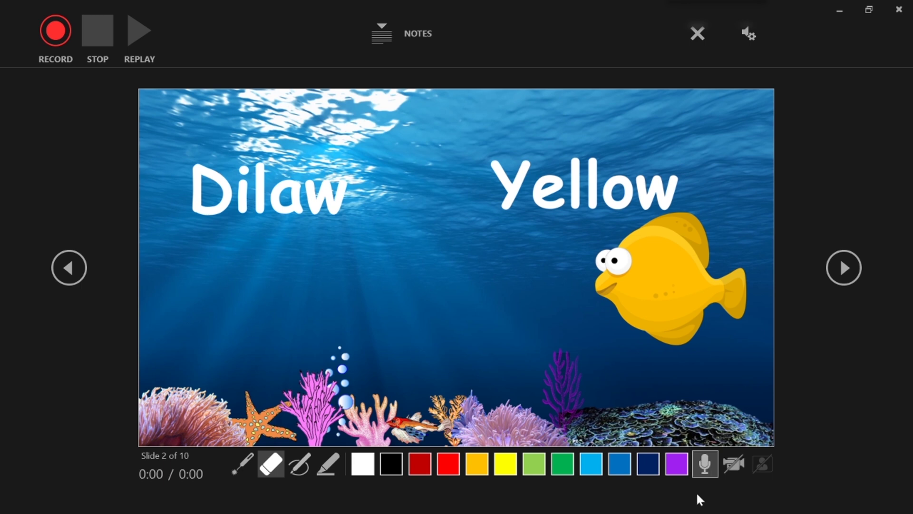
left_click(733, 464)
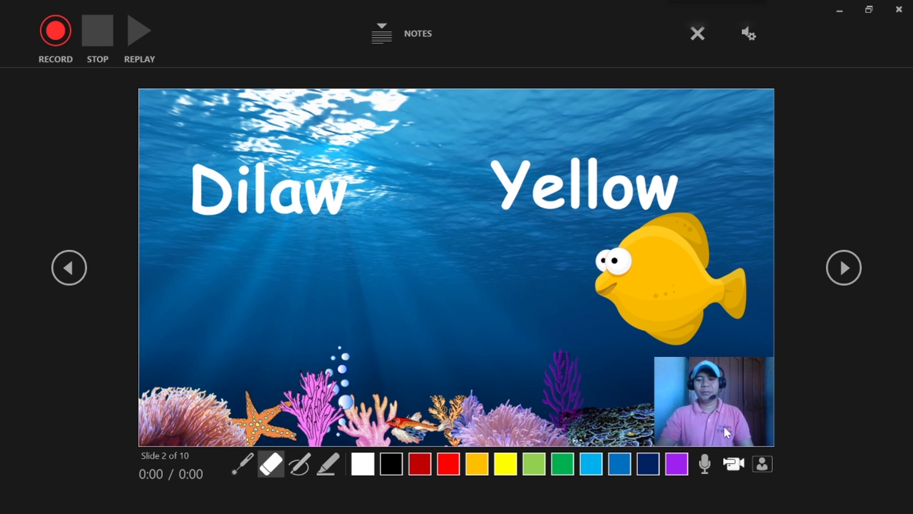
Toggle the camera several times, deselect the eraser, and leave the camera off
left_click(730, 462)
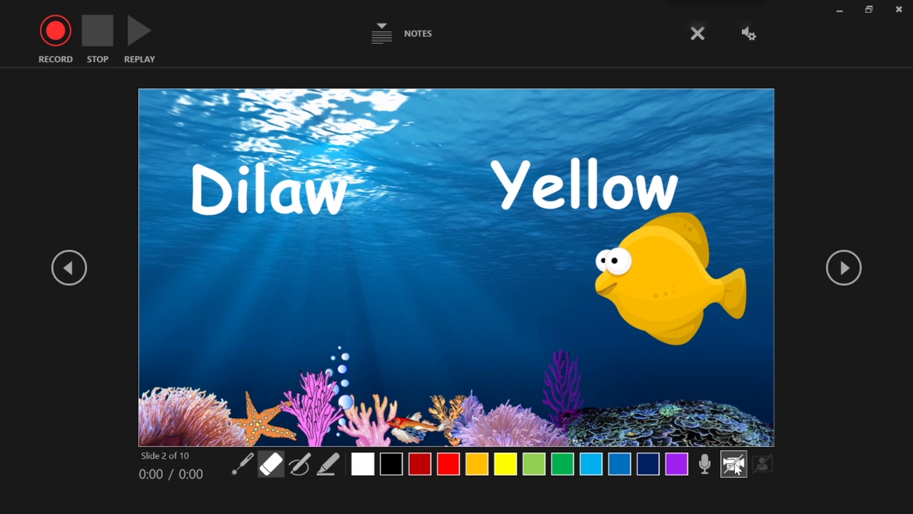
left_click(735, 463)
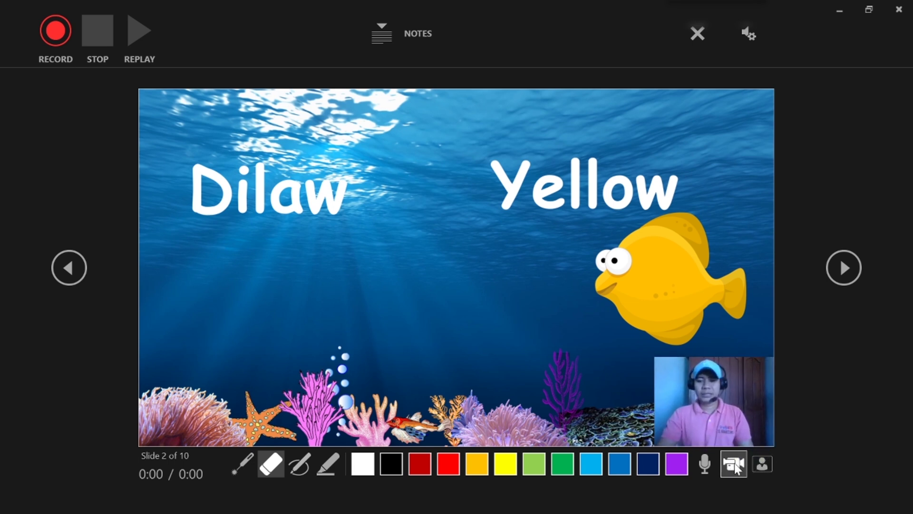
left_click(735, 463)
left_click(734, 463)
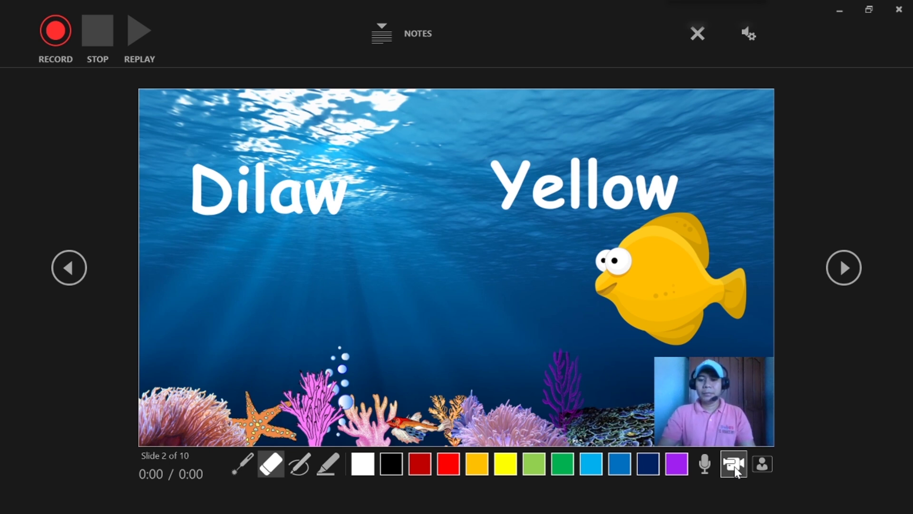
left_click(734, 466)
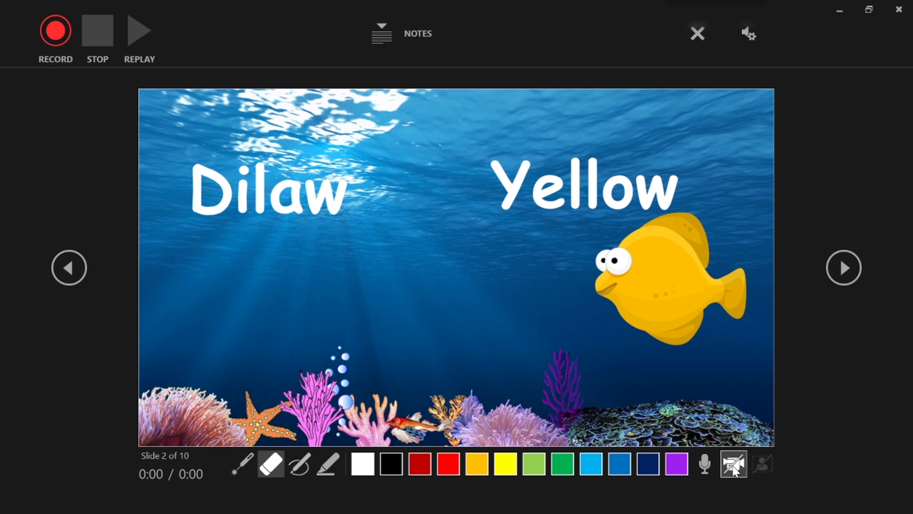
left_click(732, 468)
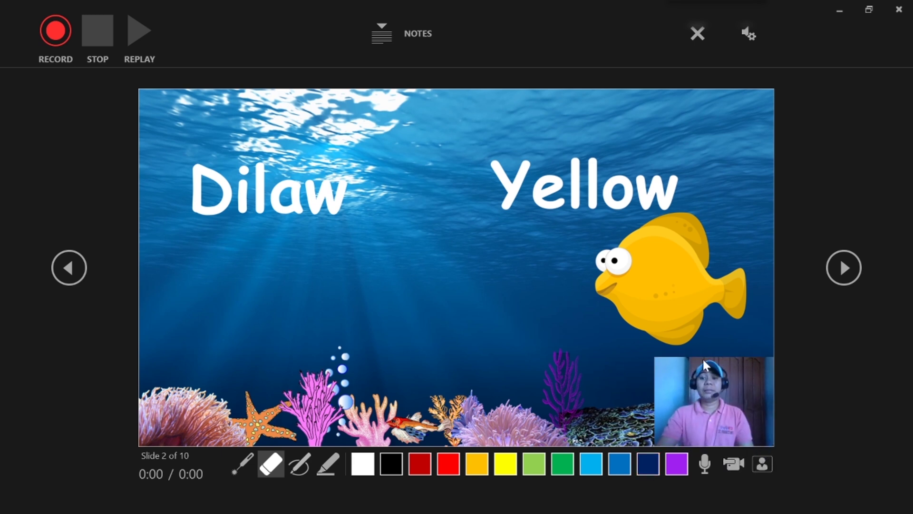
left_click(272, 464)
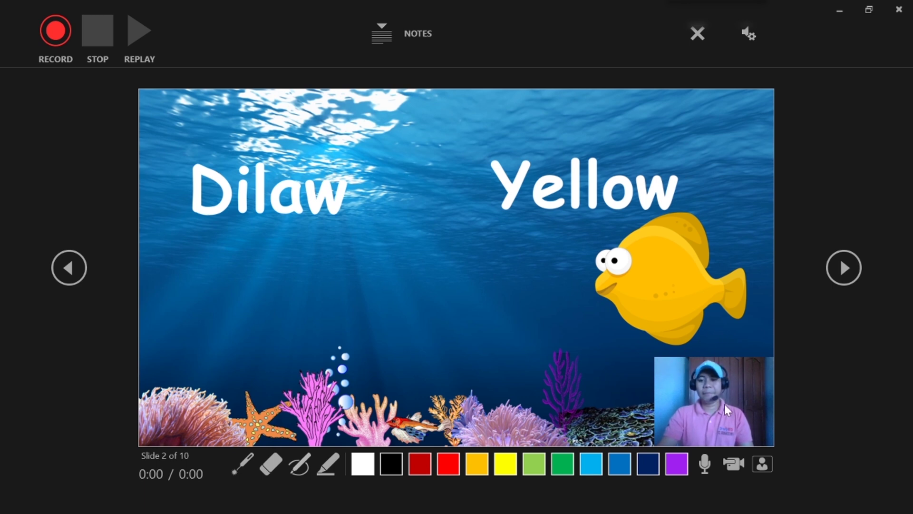
left_click(735, 464)
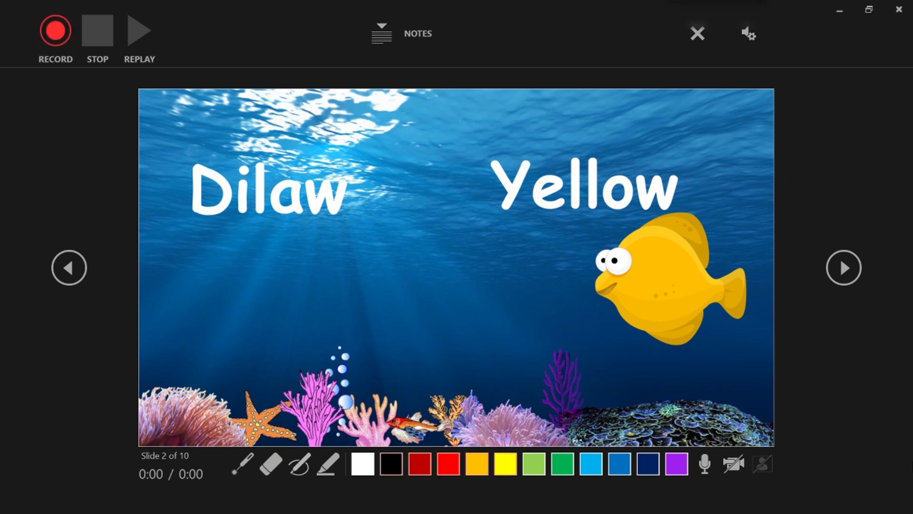
Return to slide 1 and close the Record Slide Show window
left_click(83, 279)
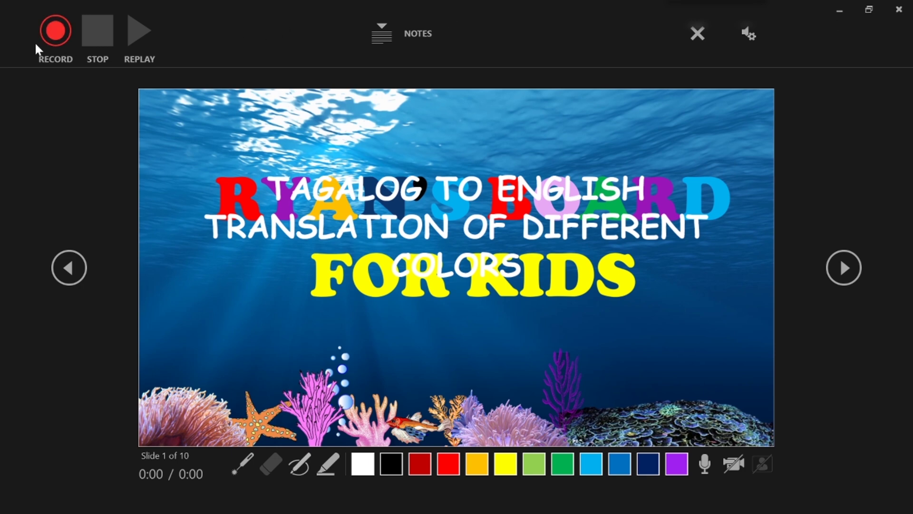
left_click(899, 10)
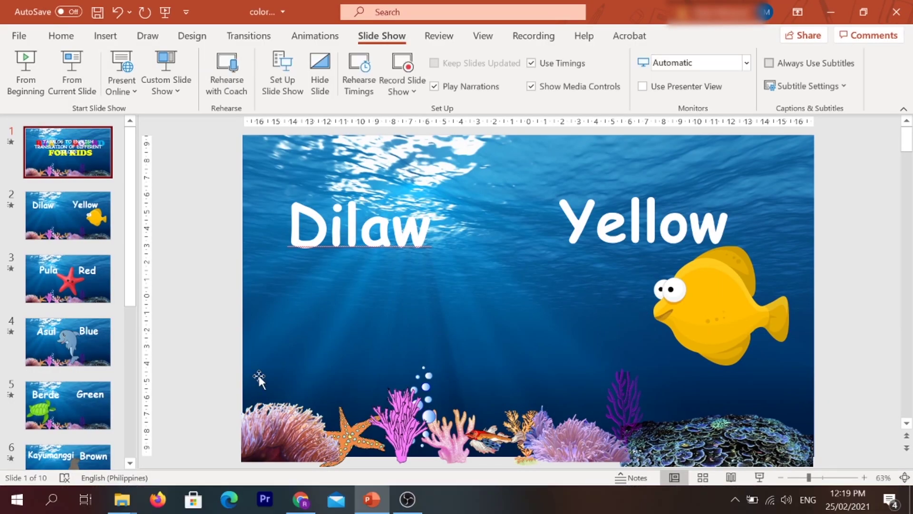
Choose Insert > Audio > Audio on My PC and scroll the YOUTUBE MUSIC track list
left_click(54, 165)
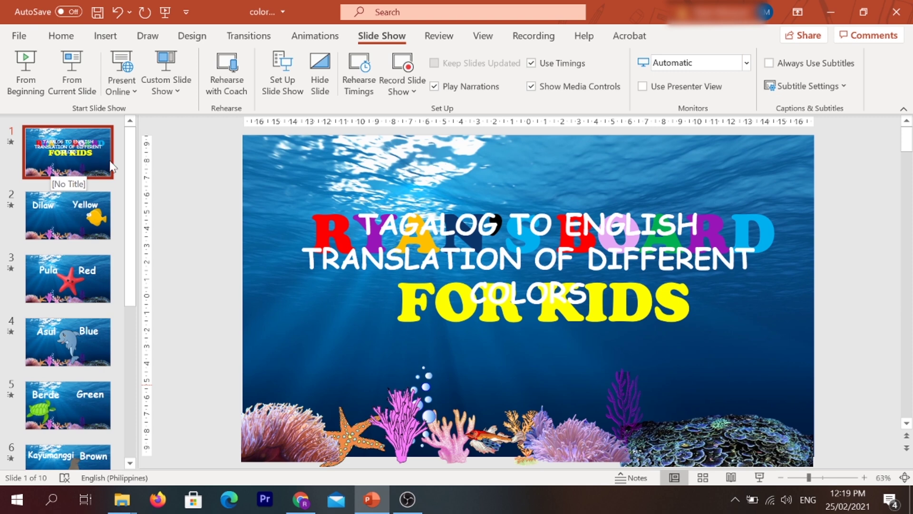
mouse_move(528, 300)
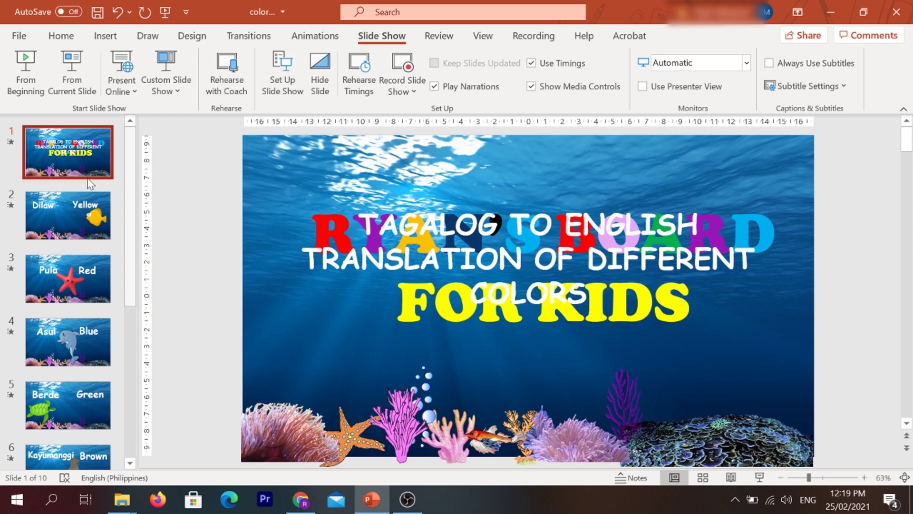
mouse_move(516, 169)
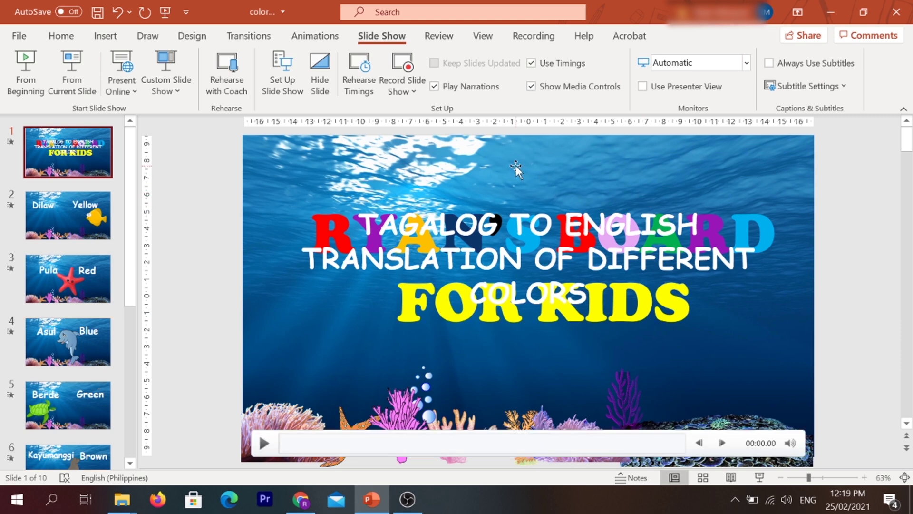
left_click(106, 38)
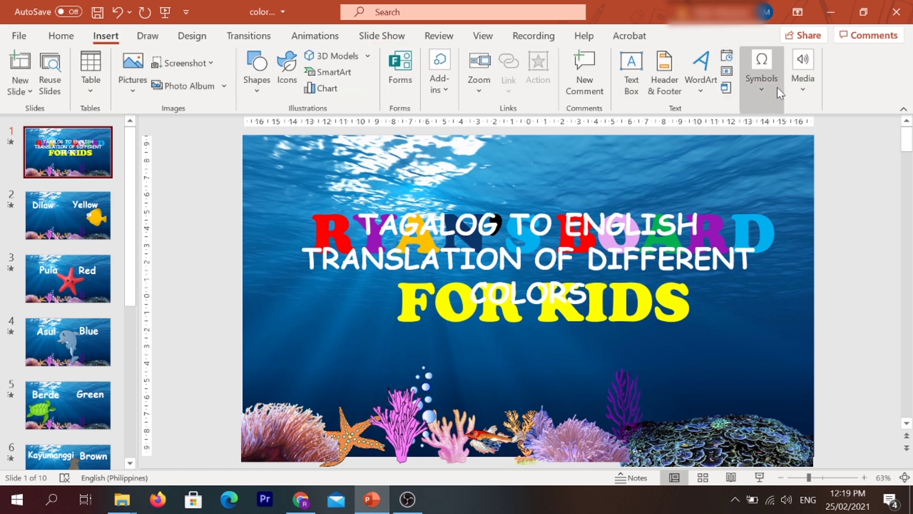
left_click(800, 84)
left_click(833, 135)
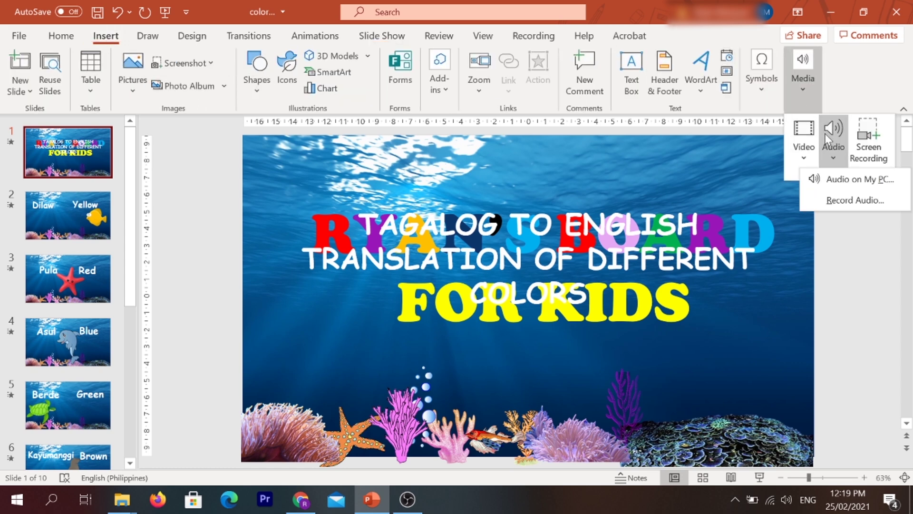
left_click(840, 182)
scroll(314, 207, "down", 3)
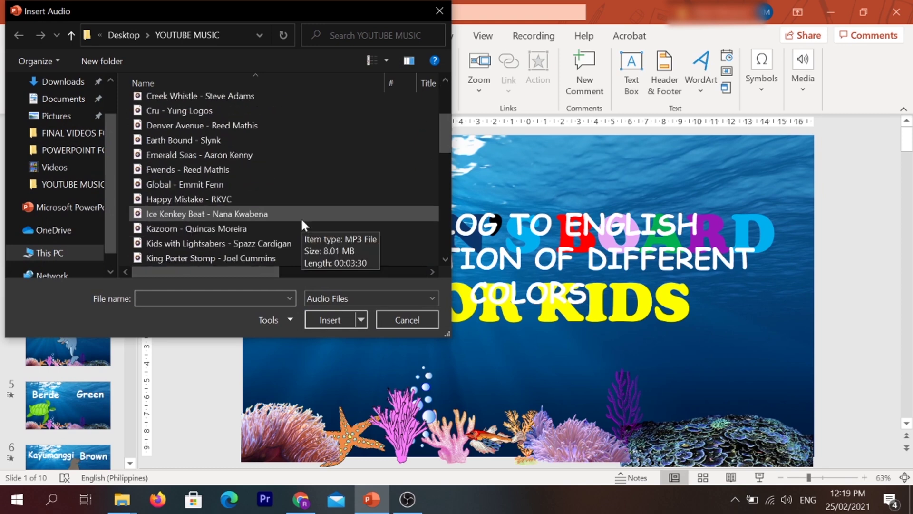
scroll(301, 218, "down", 5)
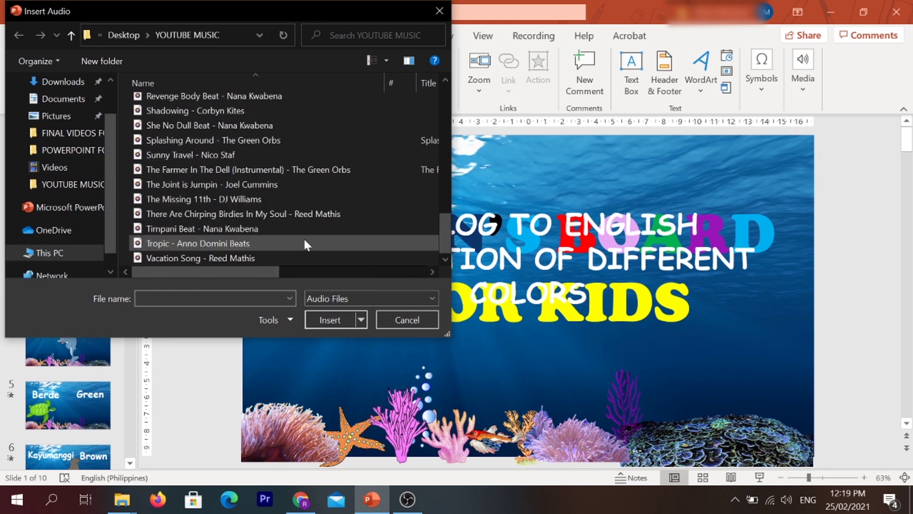
Insert The Farmer In The Dell (Instrumental) and drag its audio icon to the top-right corner
left_click(323, 169)
left_click(330, 320)
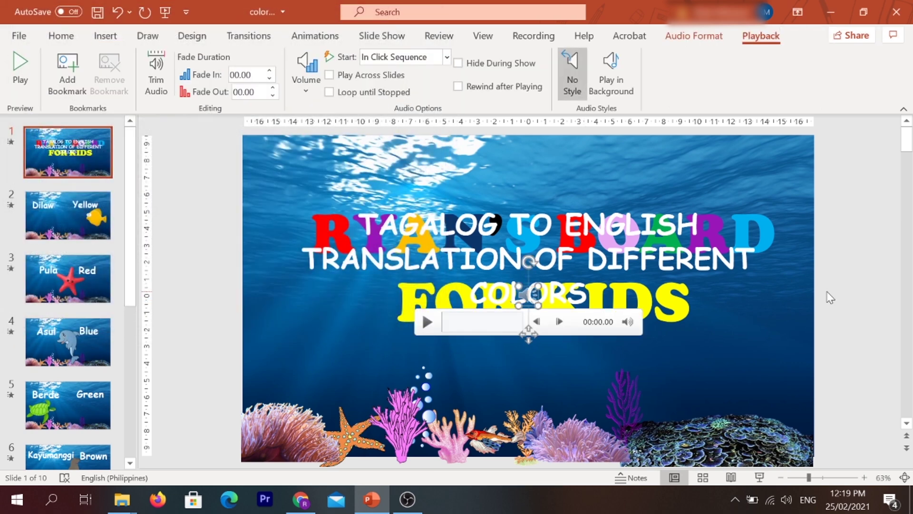
left_click_drag(528, 337, 743, 236)
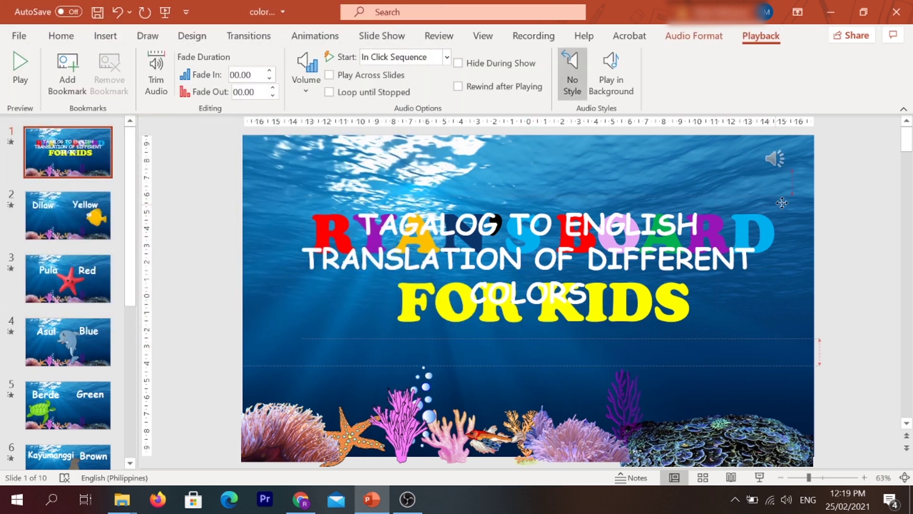
left_click_drag(801, 193, 798, 194)
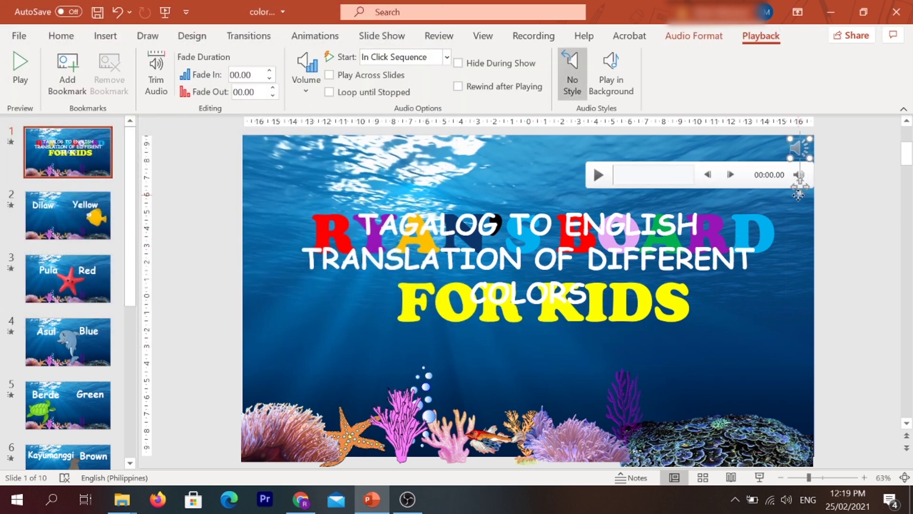
left_click(844, 303)
left_click(799, 174)
left_click(862, 233)
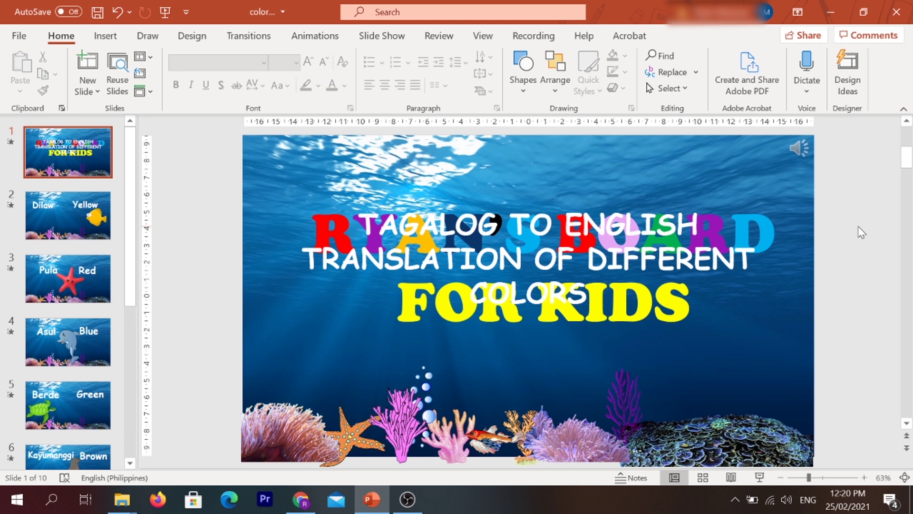
Set the title-slide audio to Play in Background with Low volume
left_click(799, 149)
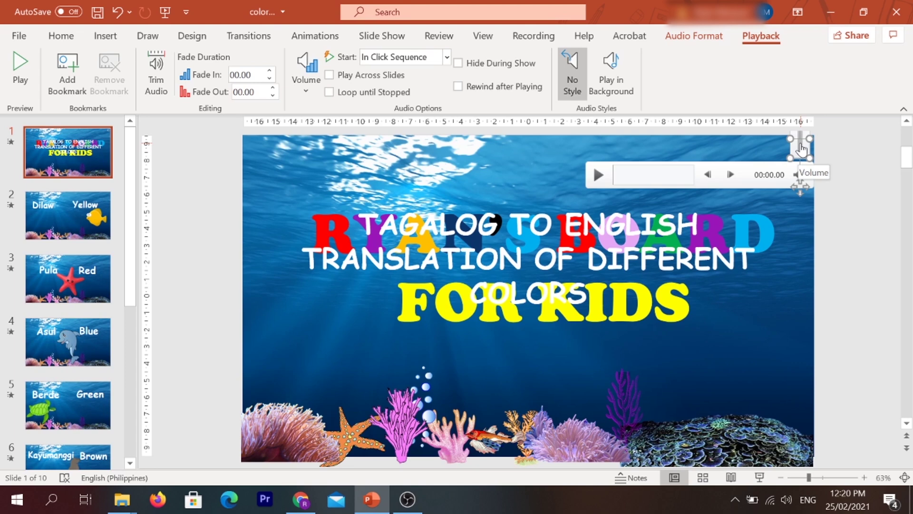
left_click(627, 78)
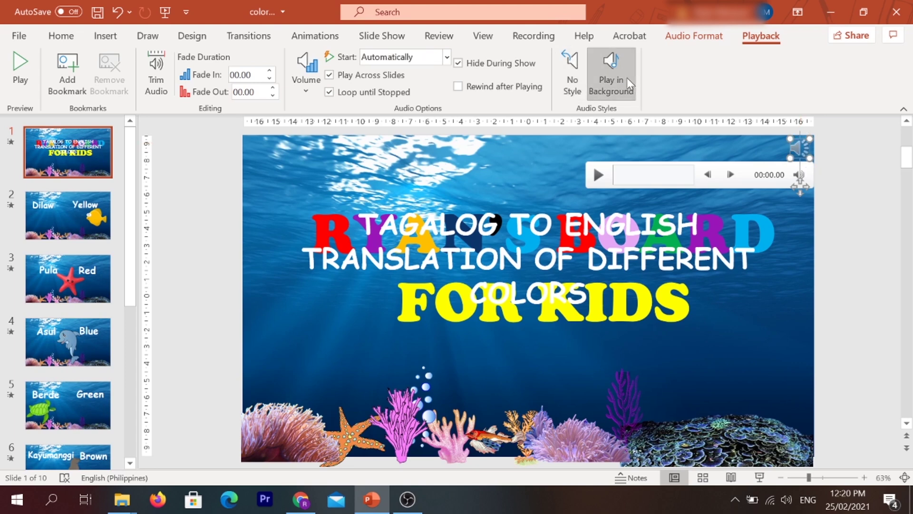
left_click(307, 93)
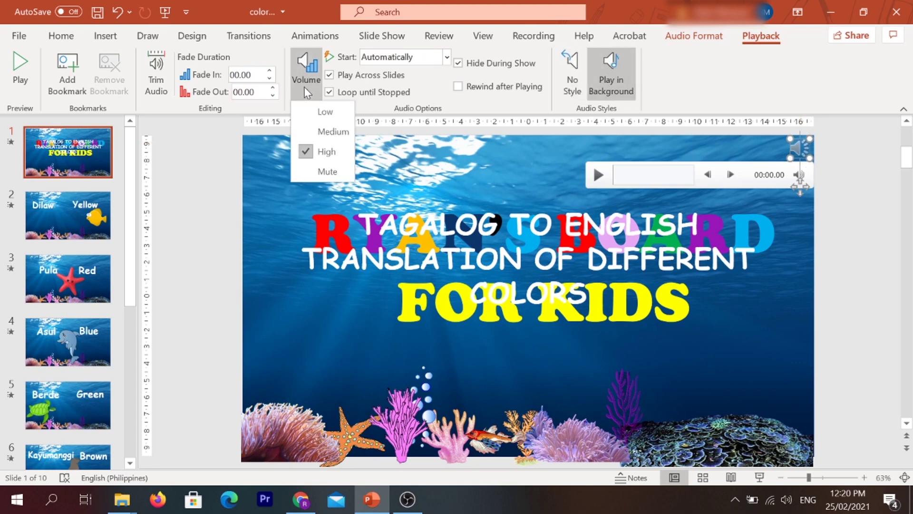
left_click(314, 110)
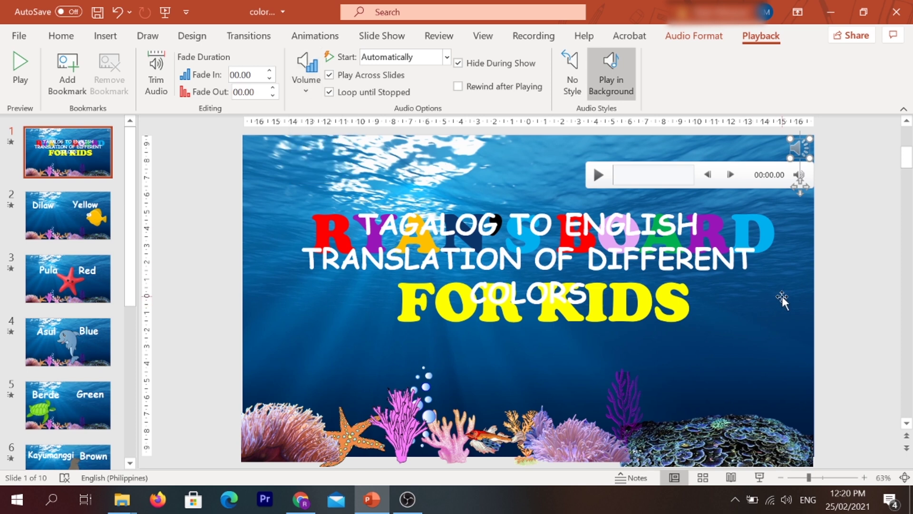
left_click(862, 263)
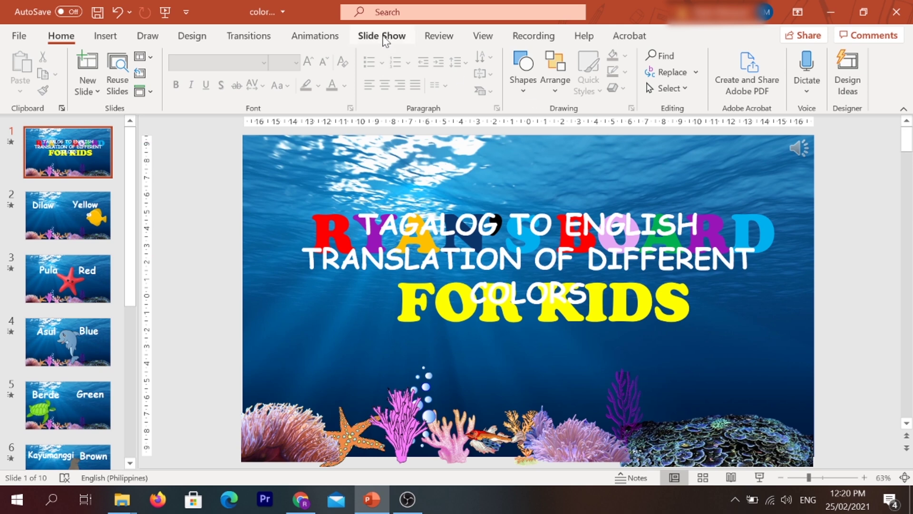
Start Record Slide Show from the title slide and play its first title animation
left_click(383, 38)
left_click(404, 64)
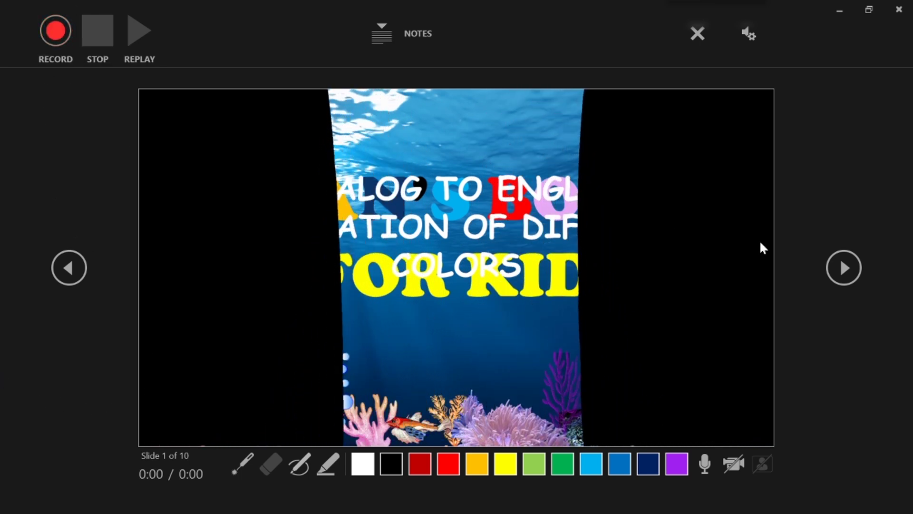
left_click(47, 40)
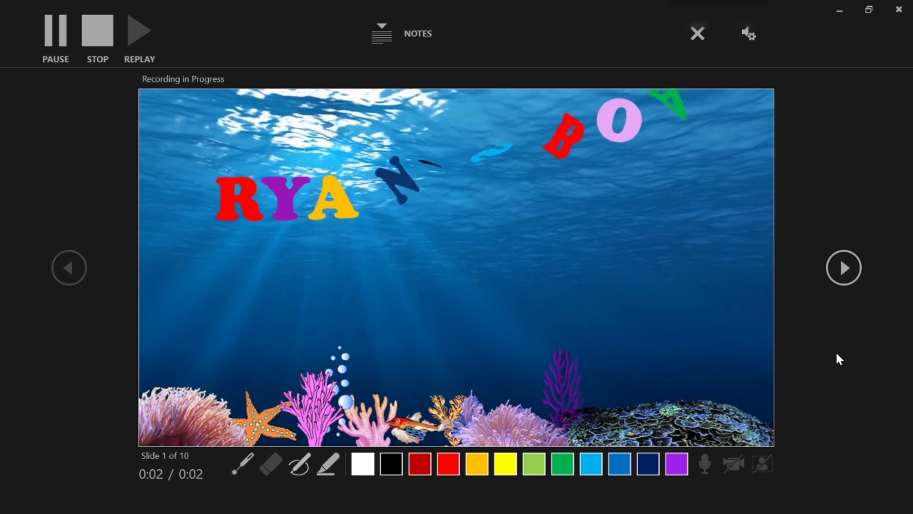
left_click(844, 268)
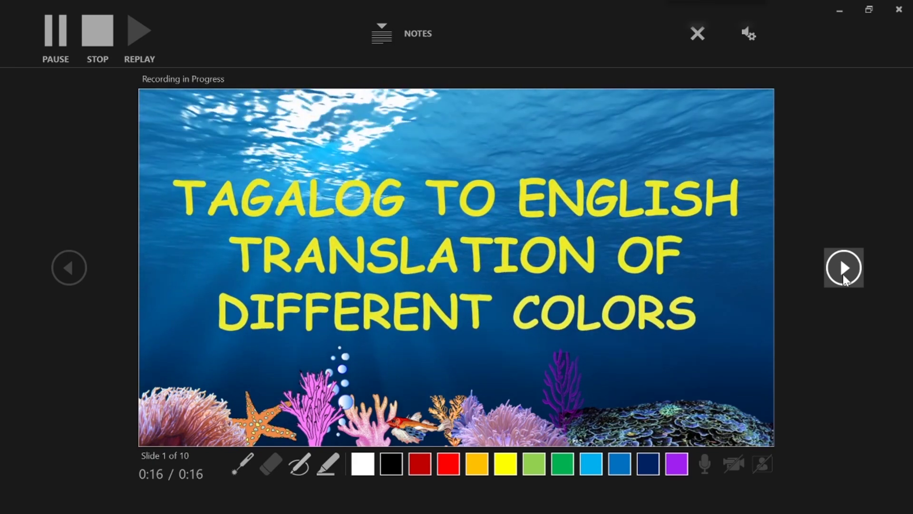
Stop recording at 0:19 and dismiss the Clear recordings menu without clearing anything
left_click(95, 30)
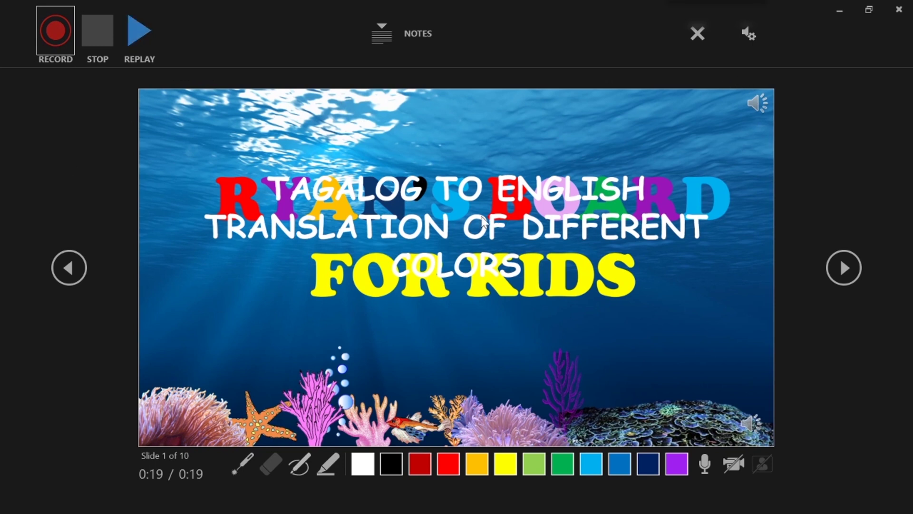
left_click(692, 41)
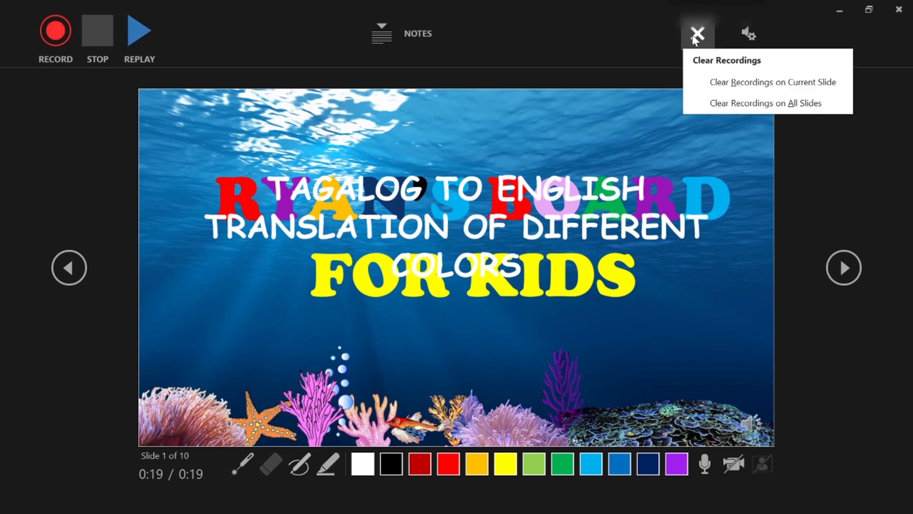
left_click(712, 102)
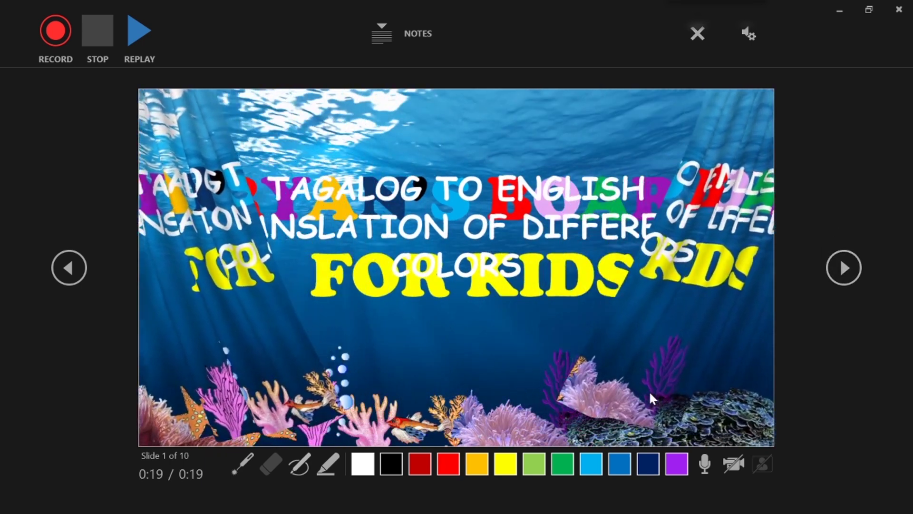
Clear the title slide's recording and re-record its narration, bringing in the Tagalog-to-English title
left_click(59, 28)
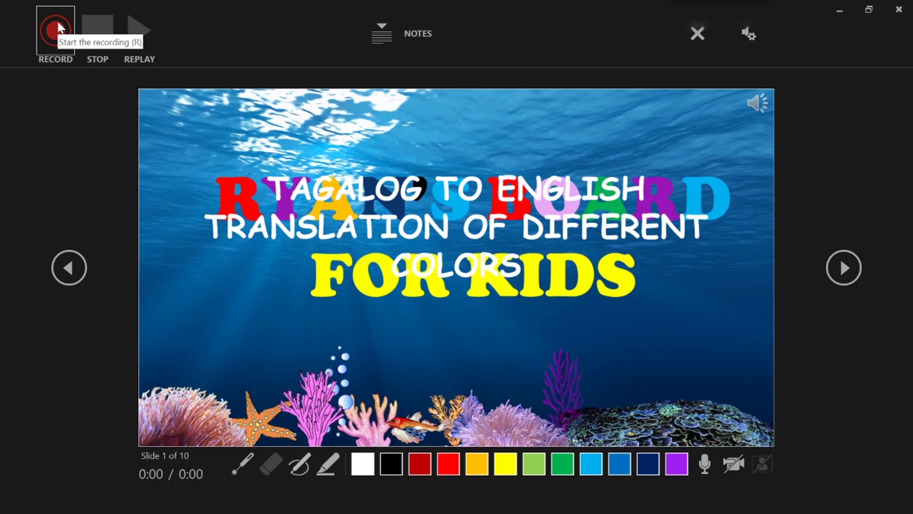
left_click(59, 28)
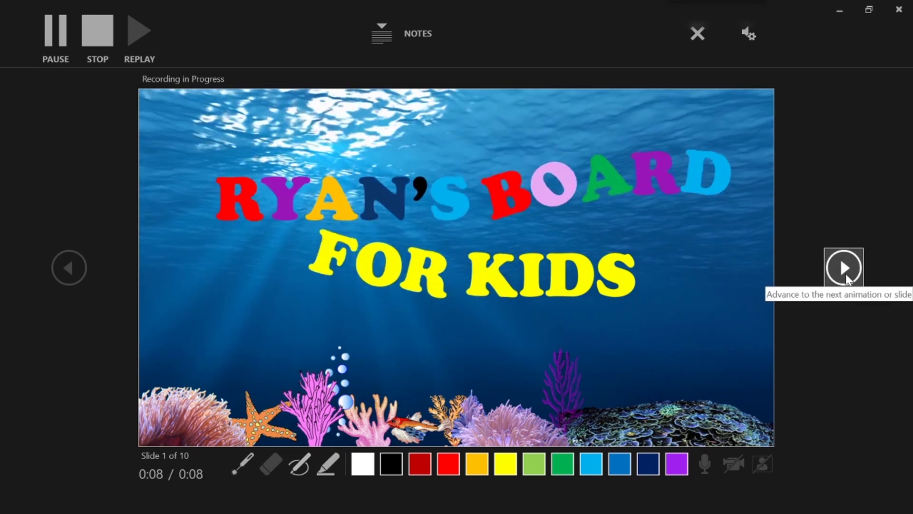
left_click(846, 278)
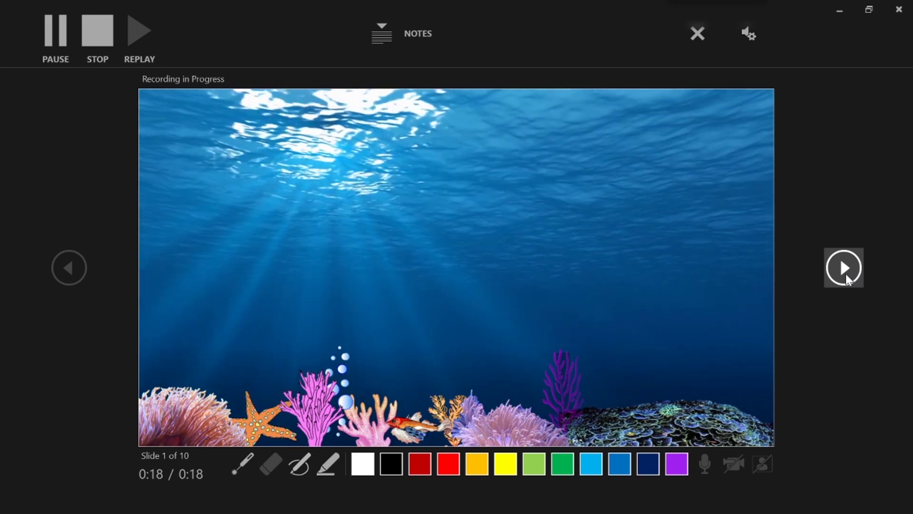
Narrate through the Dilaw/Yellow, Pula/Red and Asul/Blue slides, then stop recording at 0:59
left_click(846, 272)
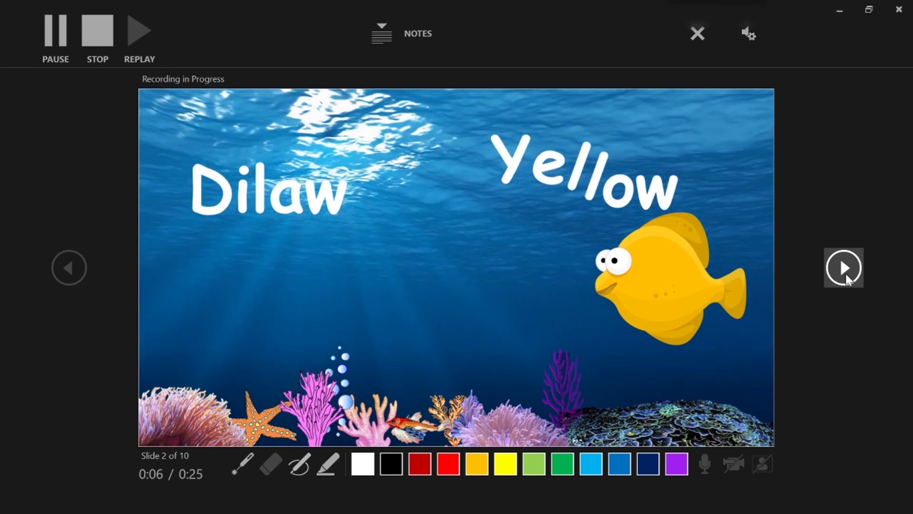
left_click(845, 266)
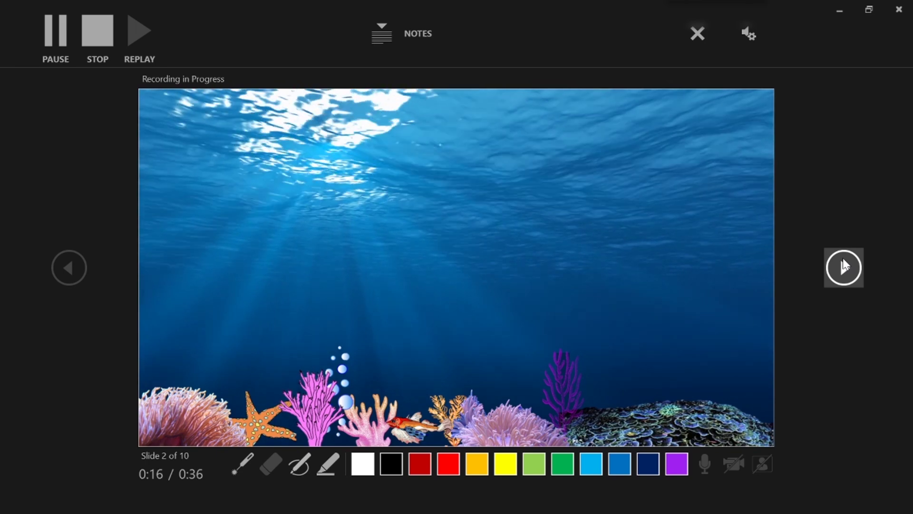
left_click(843, 264)
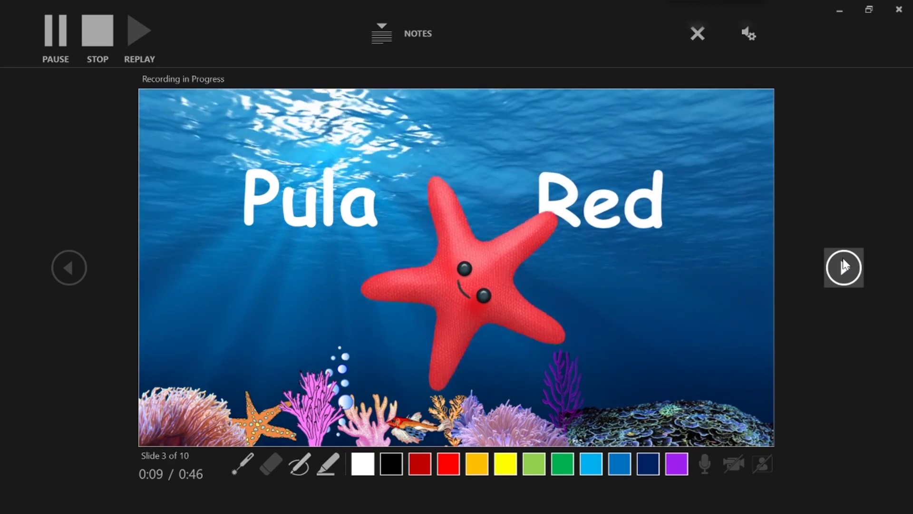
left_click(843, 261)
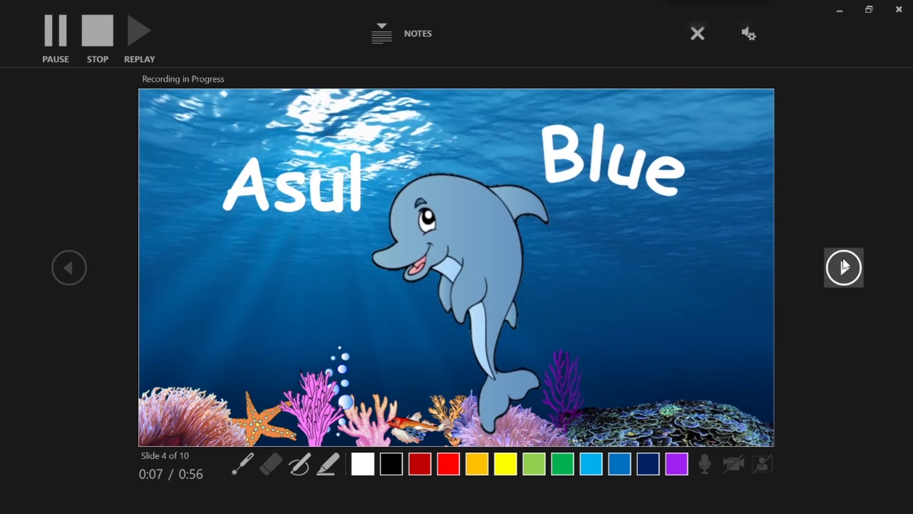
left_click(95, 31)
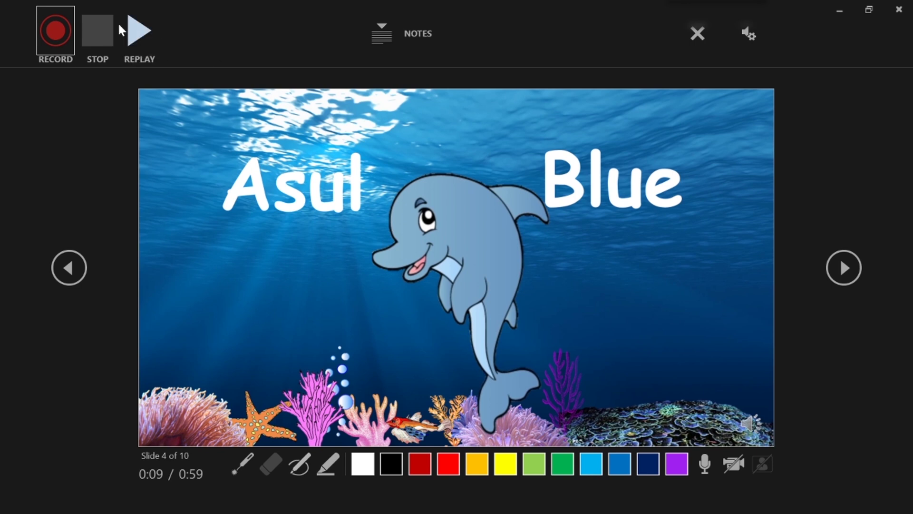
left_click(75, 272)
Step back to slide 1 and replay the recorded narration from the start
left_click(75, 273)
left_click(75, 272)
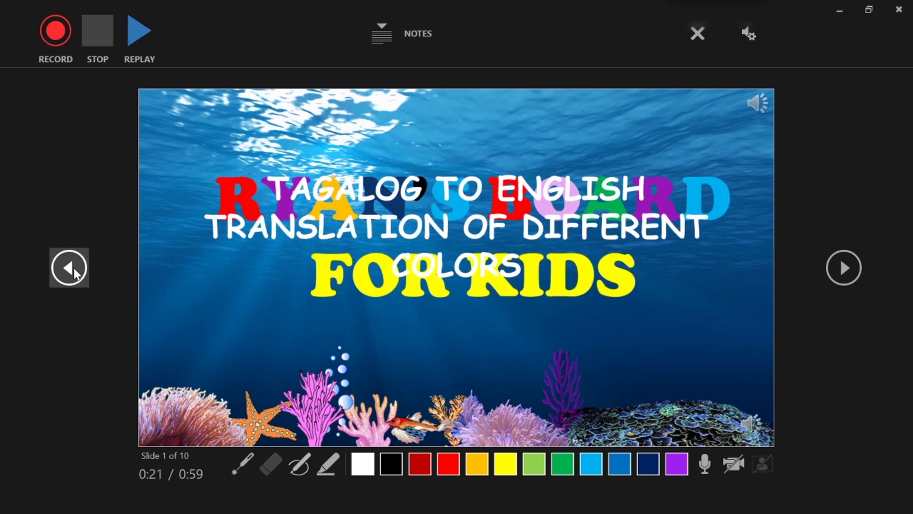
left_click(137, 39)
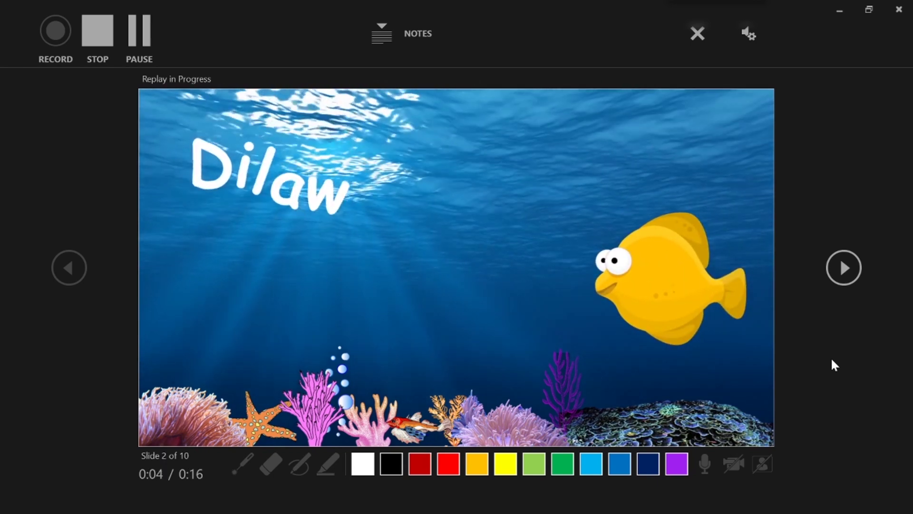
Stop the replay, keep all recordings, and close the recorder to return to the editor
left_click(101, 37)
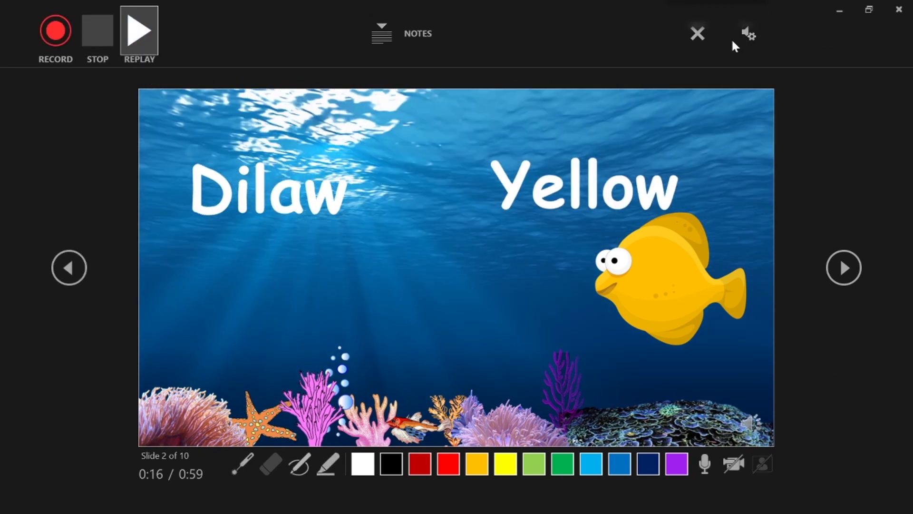
left_click(699, 32)
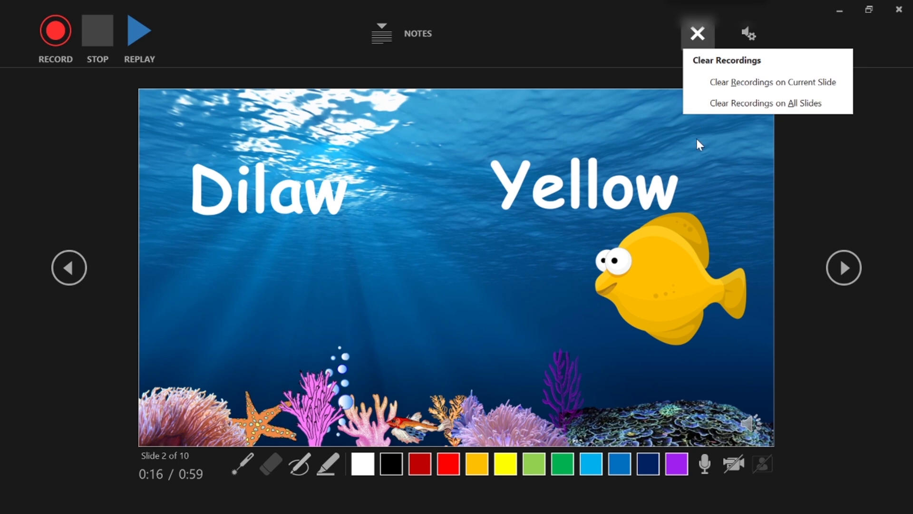
left_click(499, 41)
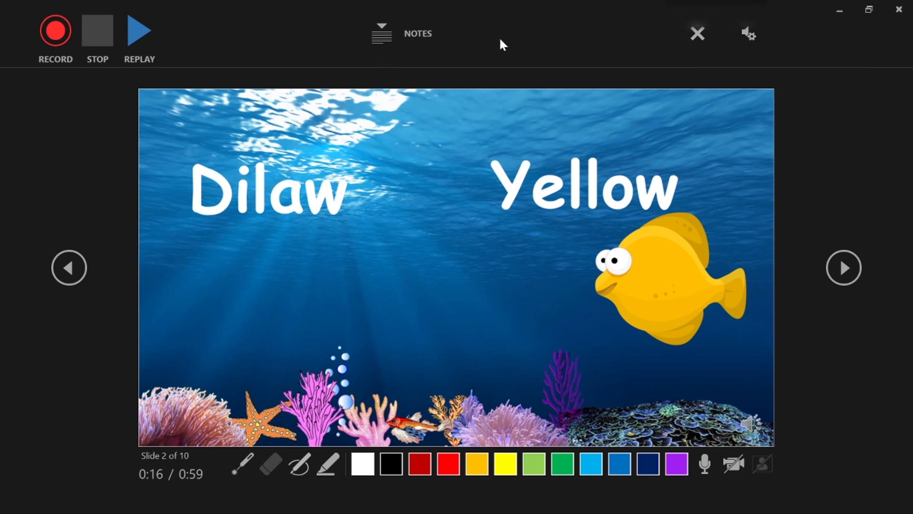
left_click(899, 9)
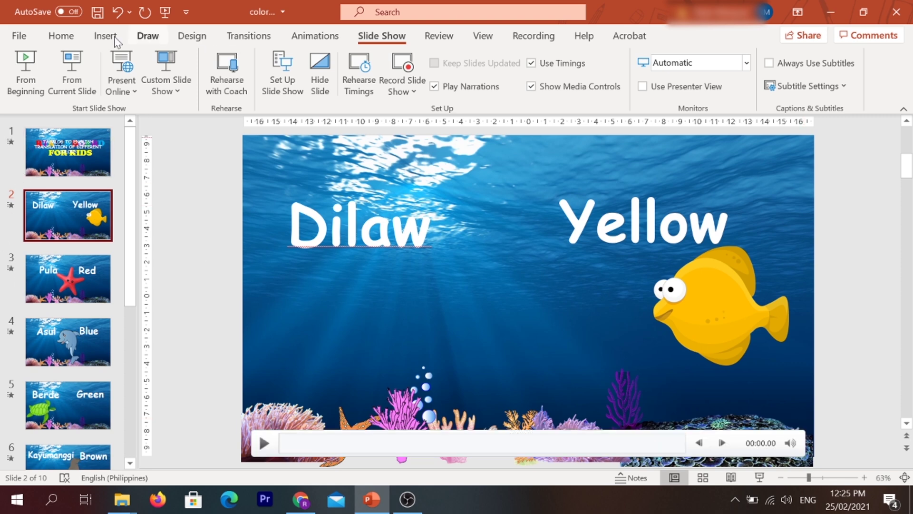
Choose File > Export > Create a Video
left_click(14, 37)
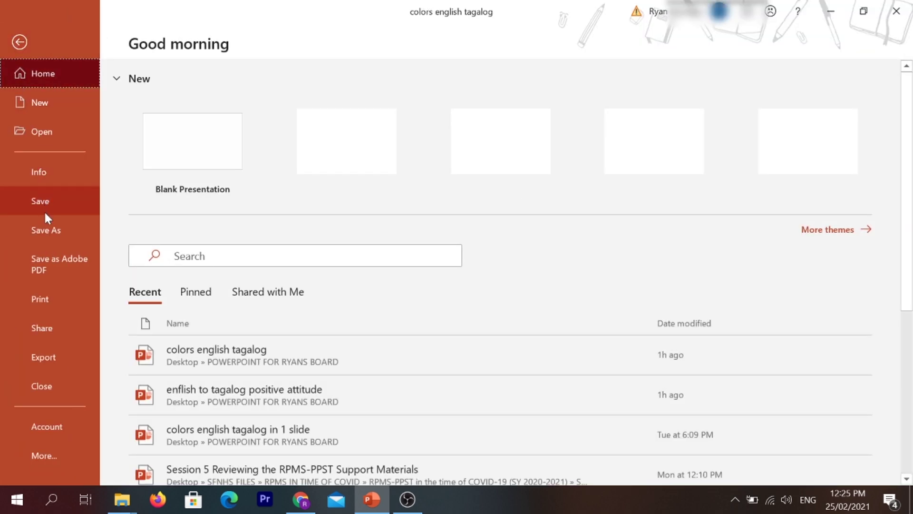
left_click(38, 358)
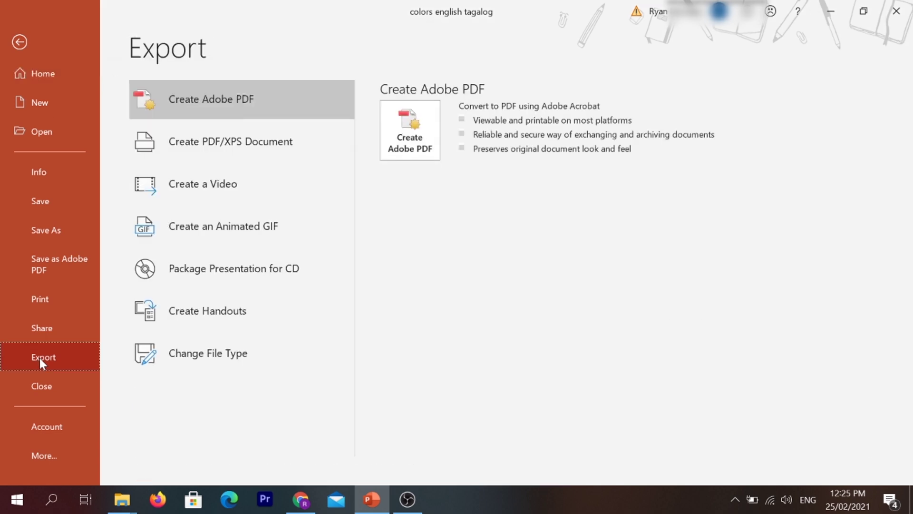
left_click(219, 196)
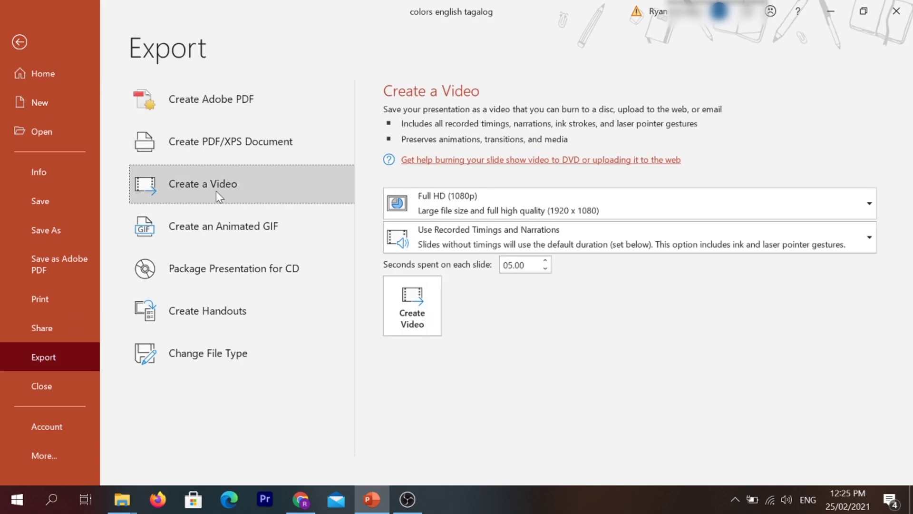
Set the video to Full HD (1080p) using recorded timings and narrations, and create it
left_click(493, 215)
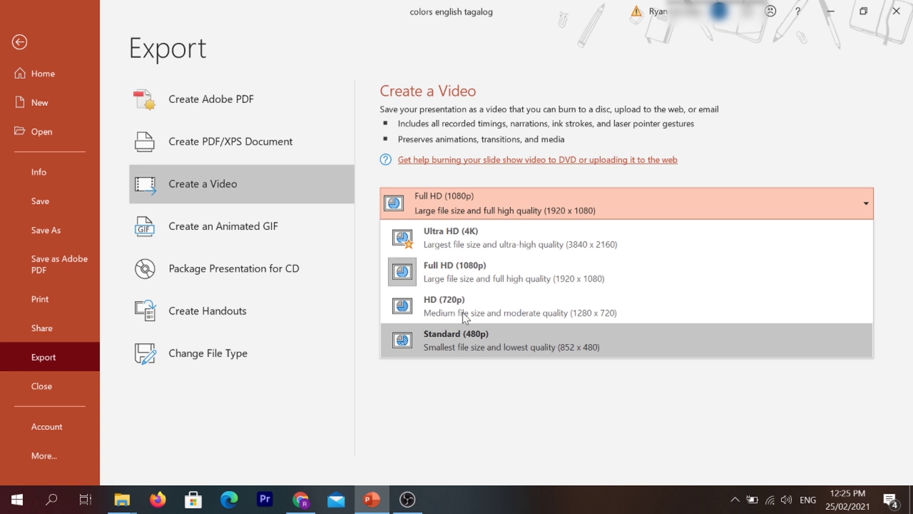
left_click(456, 232)
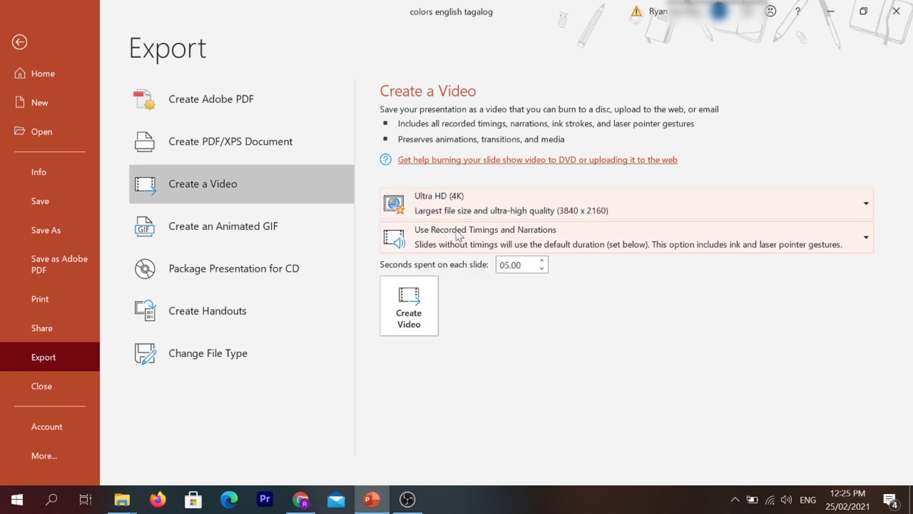
left_click(467, 201)
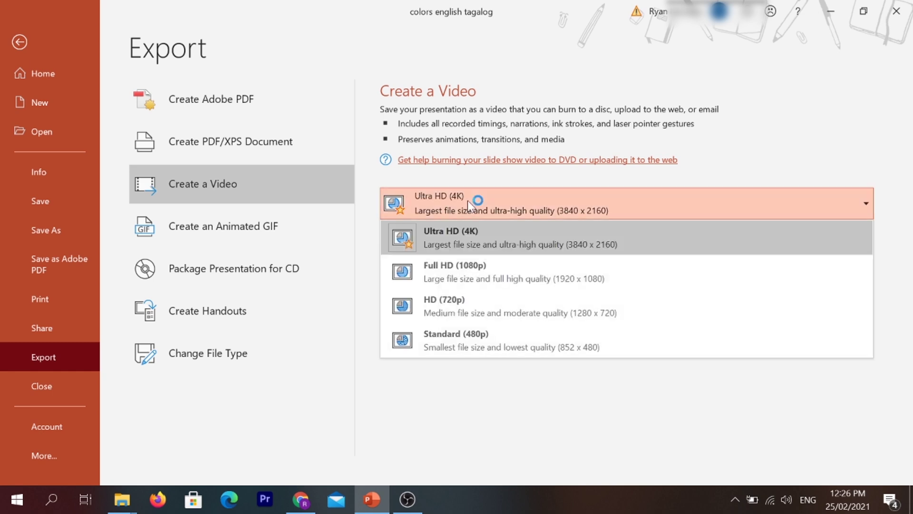
left_click(473, 284)
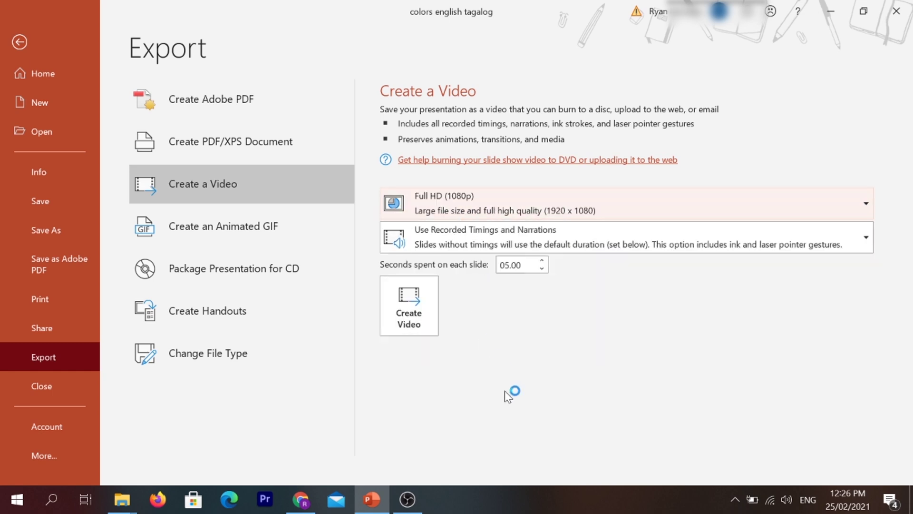
left_click(507, 214)
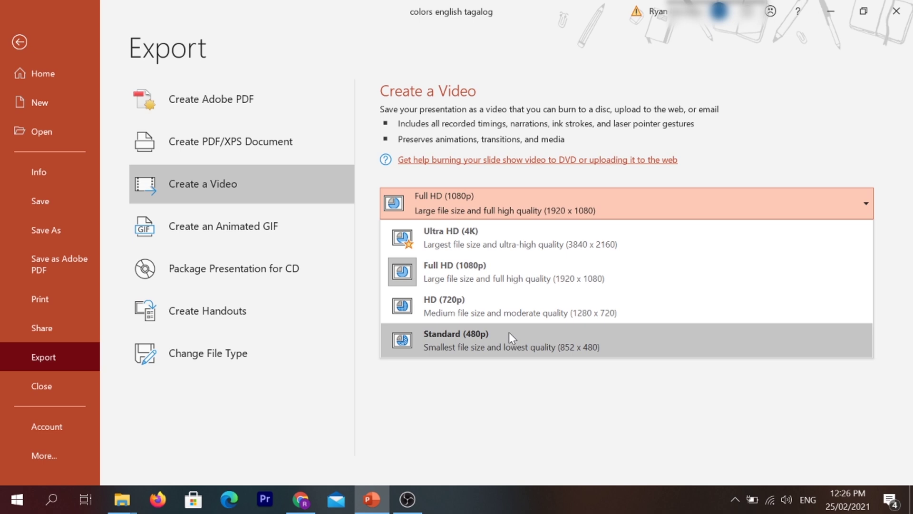
left_click(478, 209)
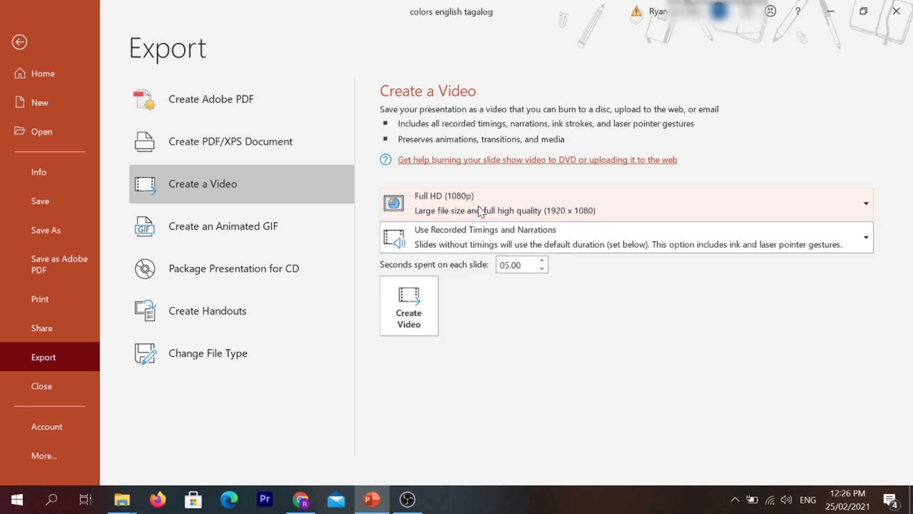
left_click(481, 231)
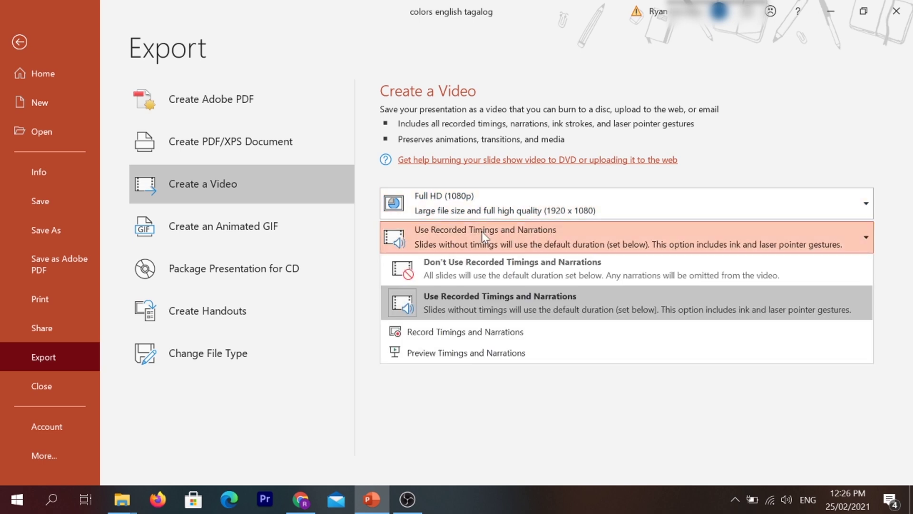
left_click(469, 316)
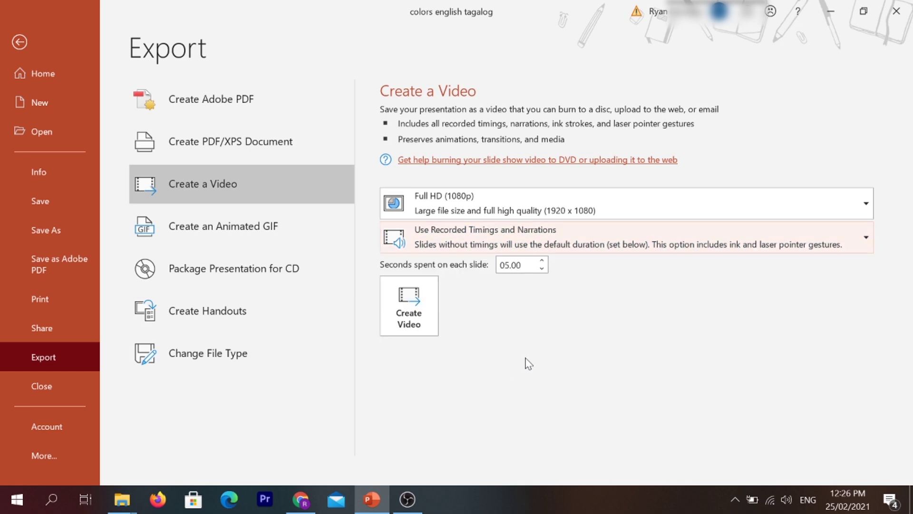
left_click(418, 310)
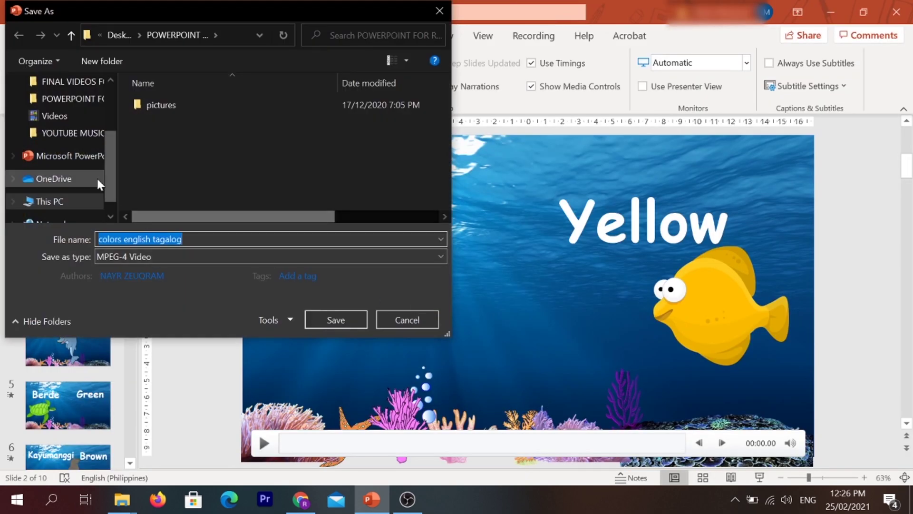
Save the video as an MPEG-4 file named 'colors english tagalog'
mouse_move(107, 149)
left_mouse_down()
mouse_move(107, 100)
mouse_move(110, 180)
mouse_move(106, 93)
mouse_move(112, 152)
left_mouse_up()
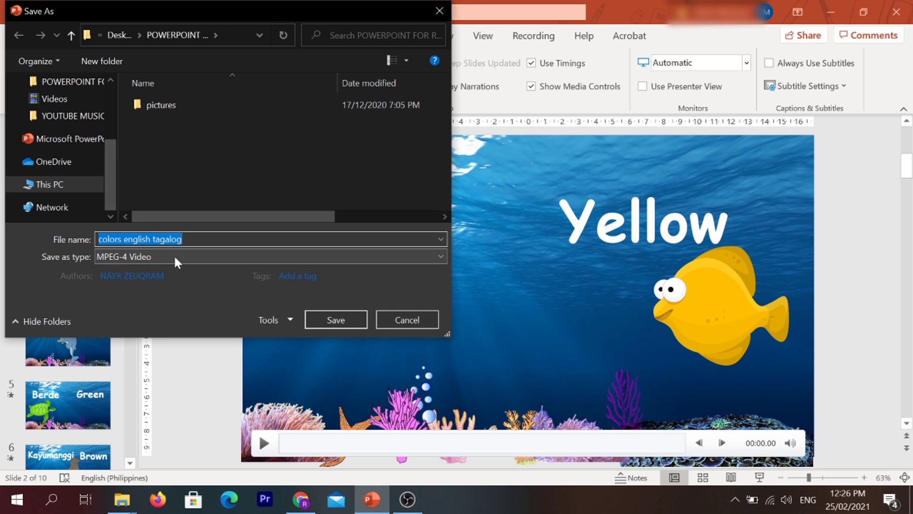
left_click(344, 322)
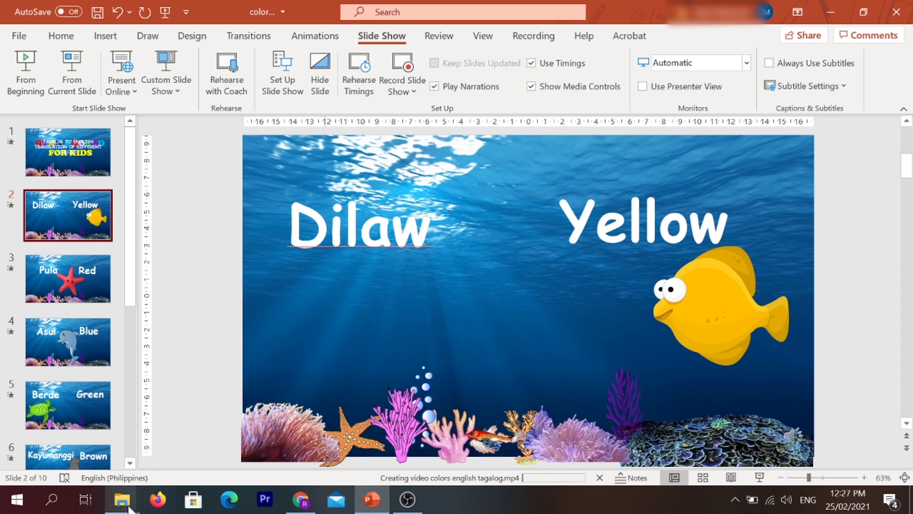
Play colors english tagalog from Documents, then exit full screen and close the video player
mouse_move(122, 499)
left_click(101, 444)
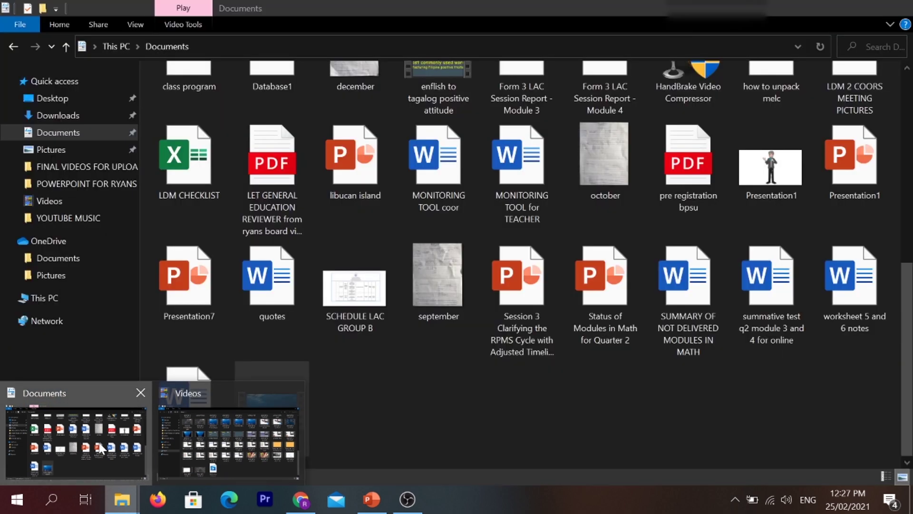
double_click(260, 424)
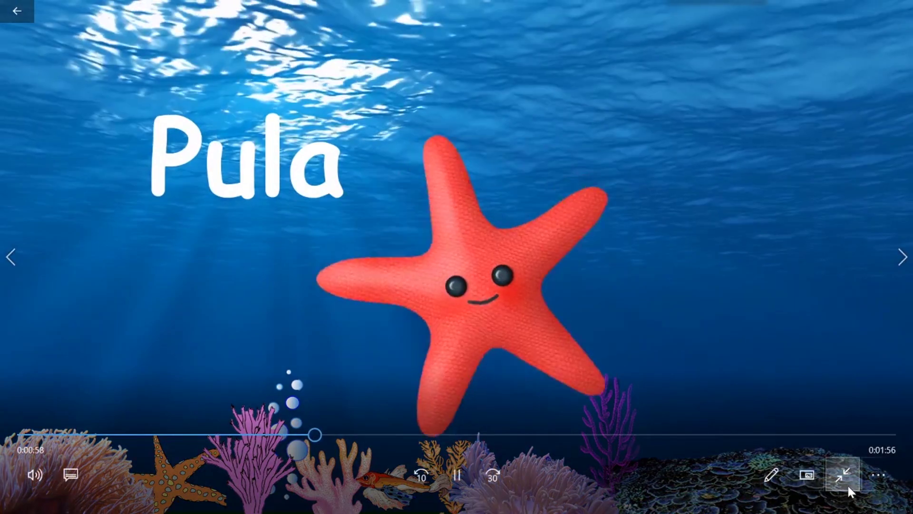
left_click(846, 478)
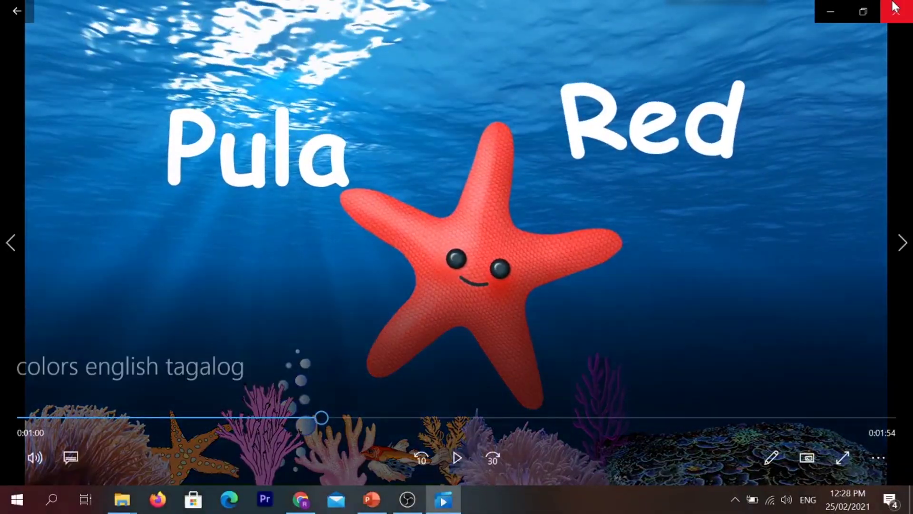
key("alt+F4")
left_click(374, 501)
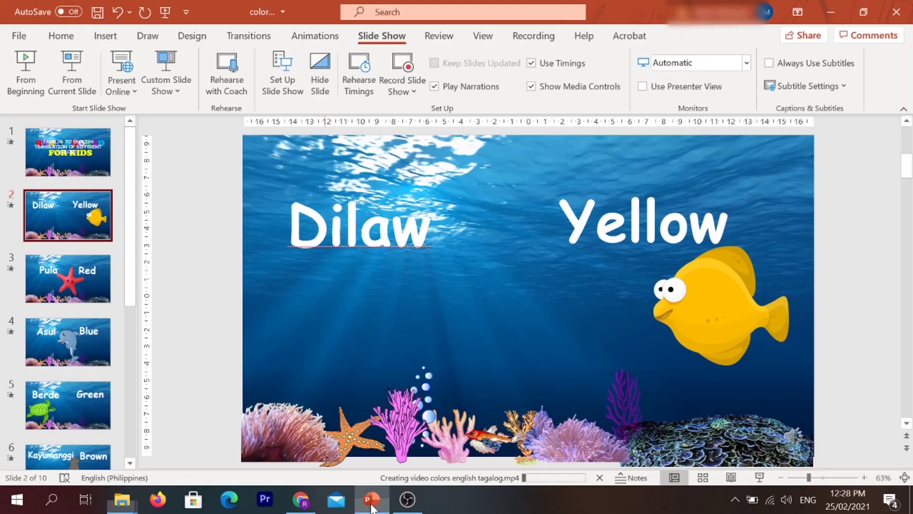